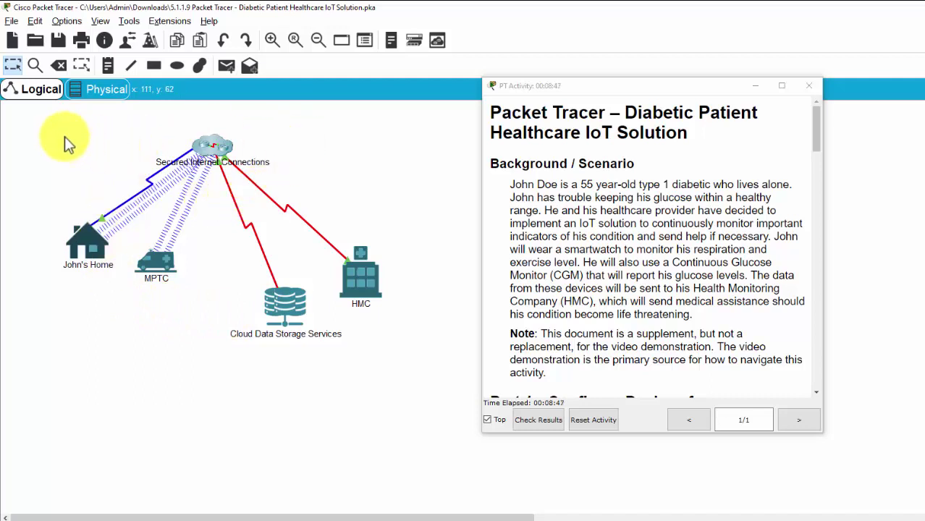
Box-select every device in the network, then clear the selection.
{"action": "left_click_drag", "start_coordinate": [64, 137], "coordinate": [385, 384]}
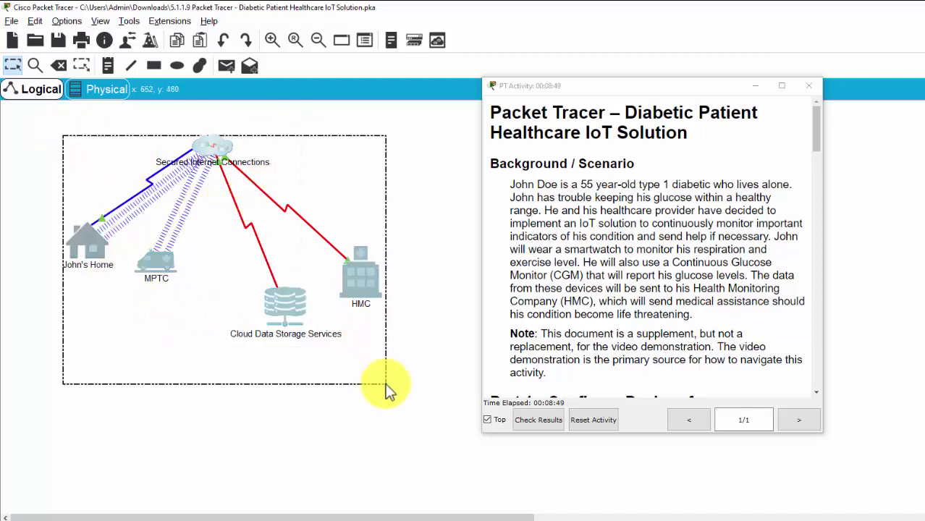
{"action": "left_click", "coordinate": [321, 391]}
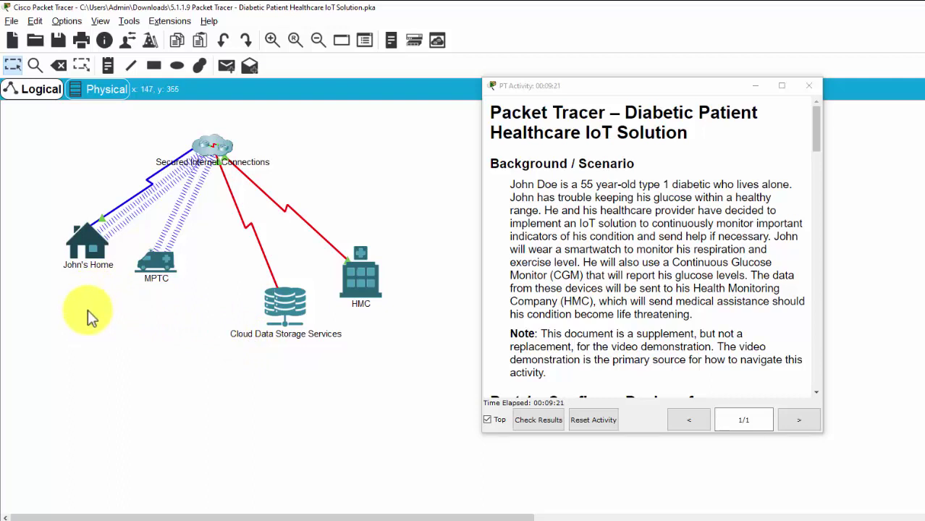
In John's Home, shift John's Smartwatch left and nudge the Implanted Glucose Meter up and right.
{"action": "left_click", "coordinate": [85, 245]}
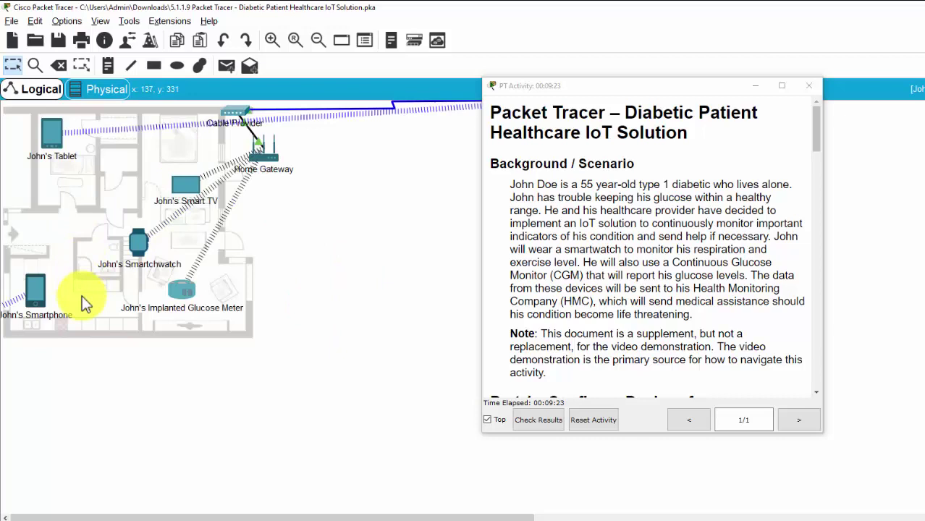
{"action": "mouse_move", "coordinate": [133, 246]}
{"action": "left_mouse_down"}
{"action": "mouse_move", "coordinate": [104, 249]}
{"action": "mouse_move", "coordinate": [145, 252]}
{"action": "mouse_move", "coordinate": [139, 242]}
{"action": "left_mouse_up"}
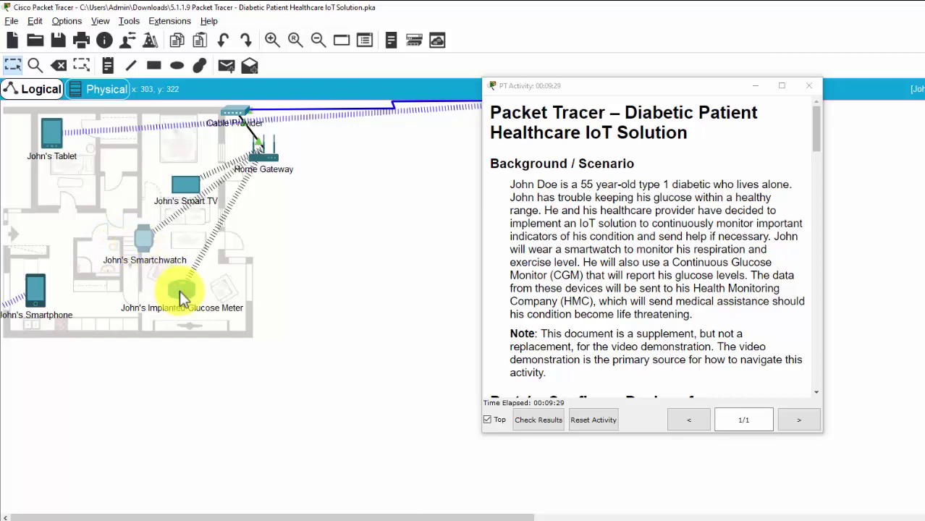
{"action": "left_click_drag", "start_coordinate": [180, 289], "coordinate": [191, 291]}
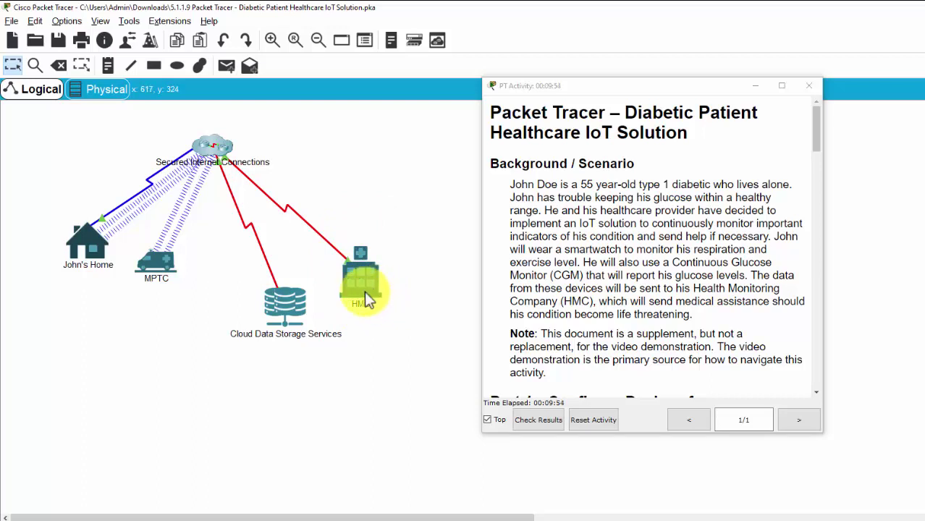
Open the HMC network and box-select Monitoring Stations 2 and 1 and both Onsite Data Servers.
{"action": "double_click", "coordinate": [364, 291]}
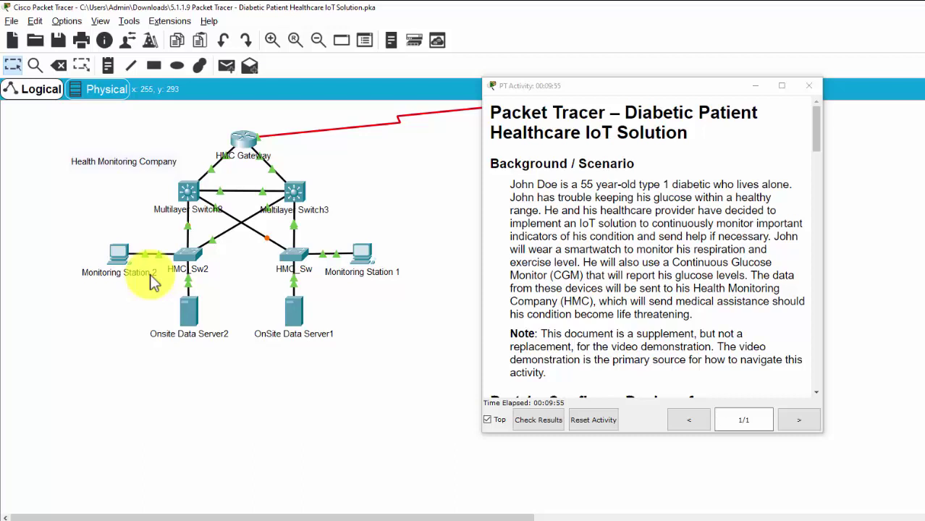
{"action": "left_click_drag", "start_coordinate": [70, 224], "coordinate": [123, 280]}
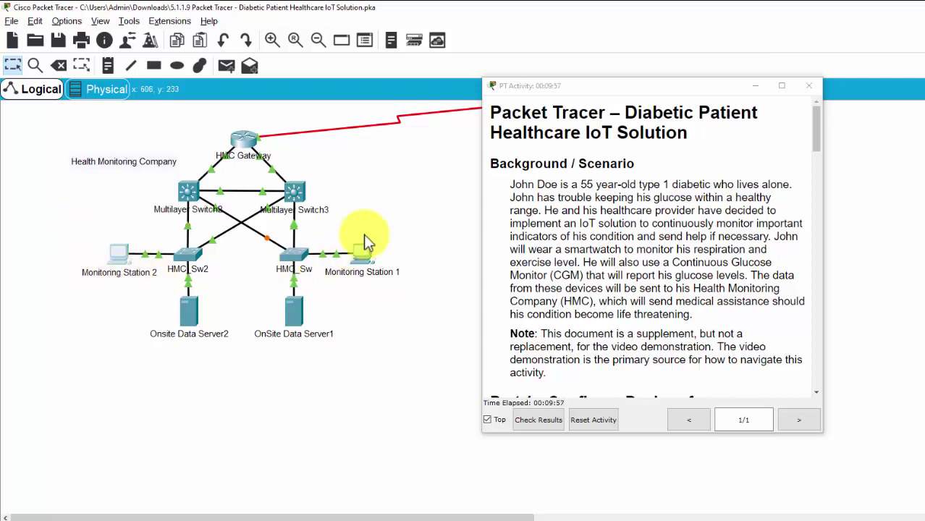
{"action": "left_click_drag", "start_coordinate": [403, 222], "coordinate": [354, 308]}
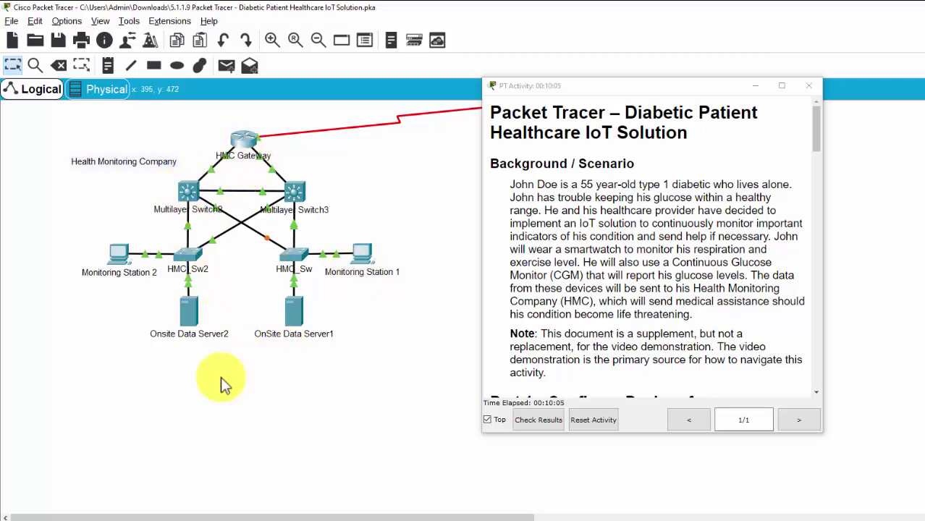
{"action": "left_click_drag", "start_coordinate": [160, 358], "coordinate": [352, 300]}
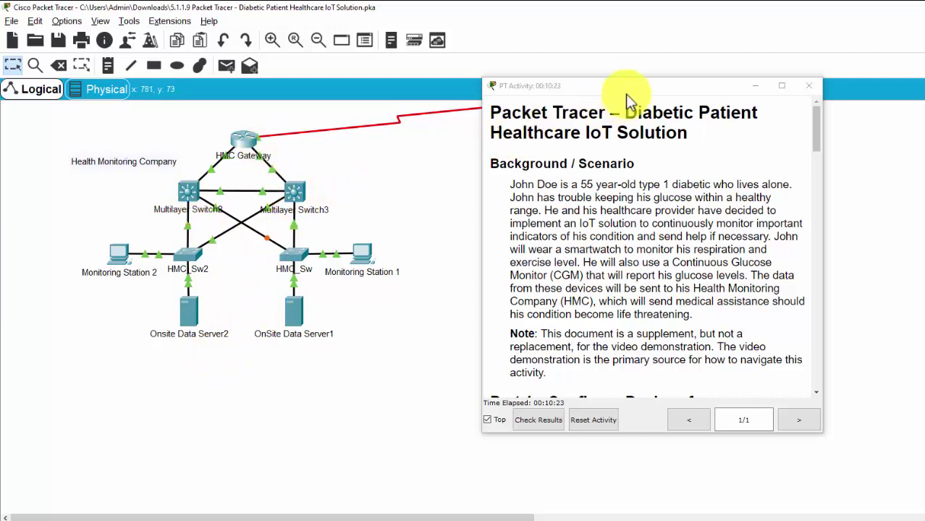
Move the instructions aside, return to the top-level network and open Cloud Data Storage Services.
{"action": "left_click_drag", "start_coordinate": [626, 86], "coordinate": [646, 233]}
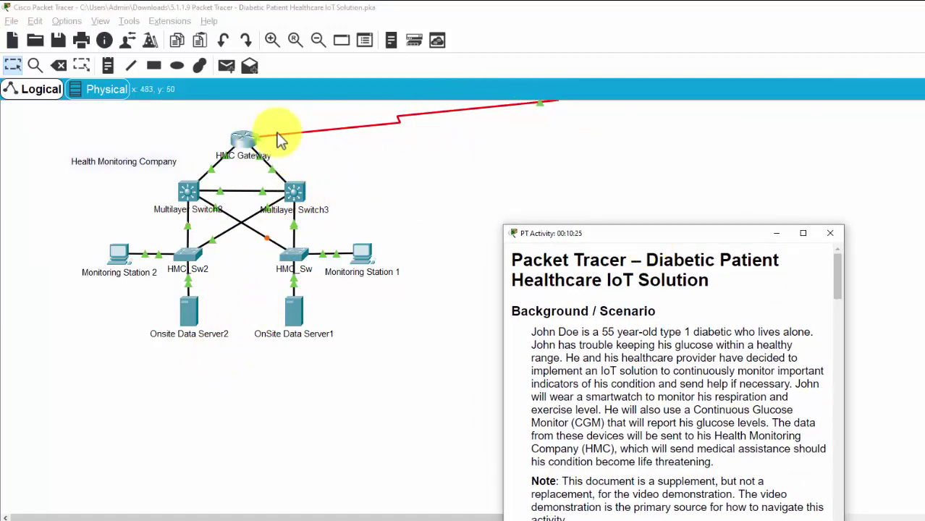
{"action": "left_click", "coordinate": [884, 102]}
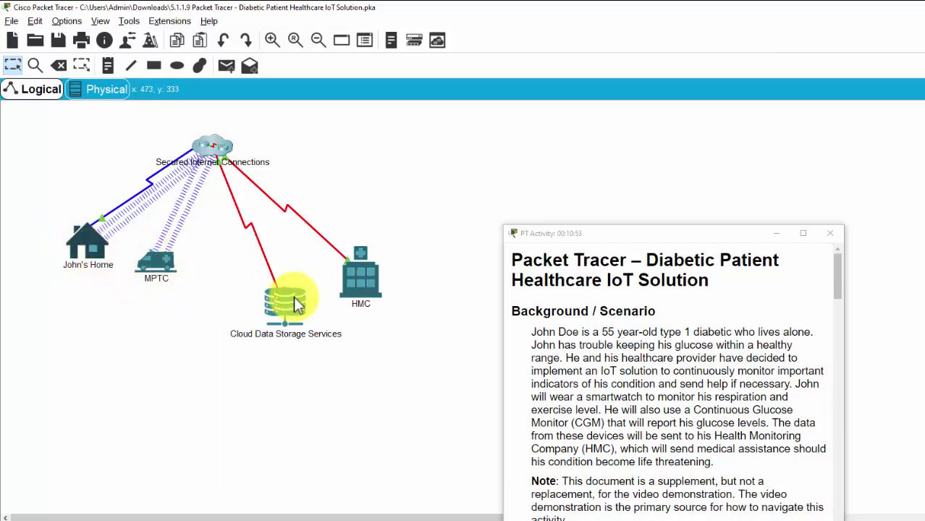
{"action": "left_click", "coordinate": [212, 154]}
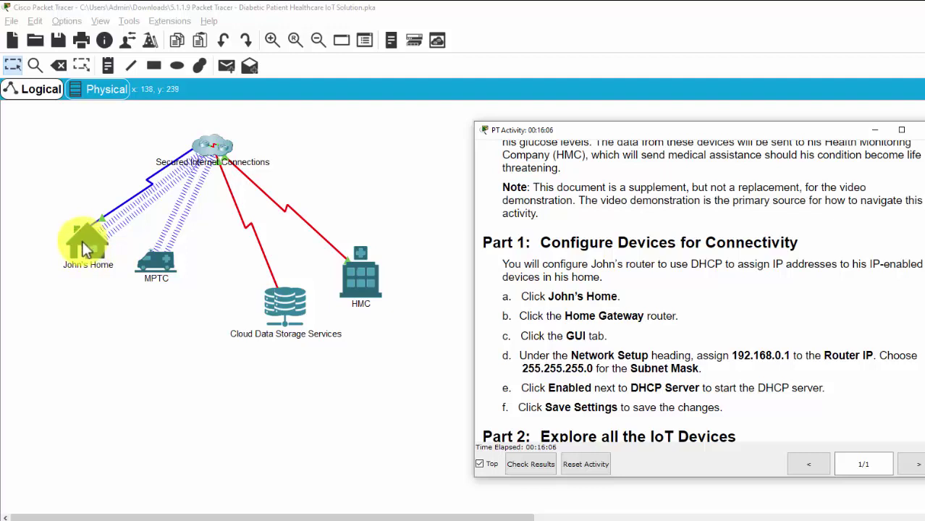
In John's Home, move the Home Gateway slightly down and John's Smart TV up and left.
{"action": "left_click", "coordinate": [90, 247]}
{"action": "left_click", "coordinate": [95, 247]}
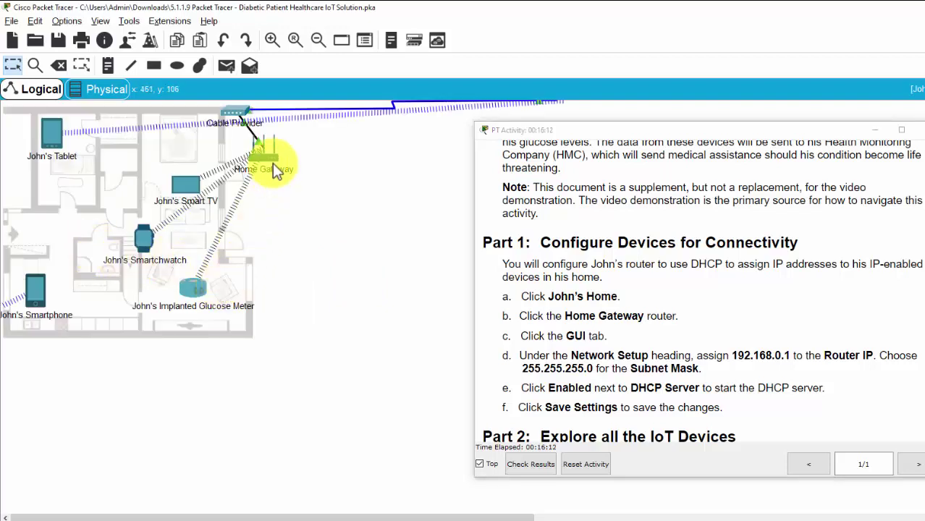
{"action": "left_click_drag", "start_coordinate": [273, 162], "coordinate": [273, 180]}
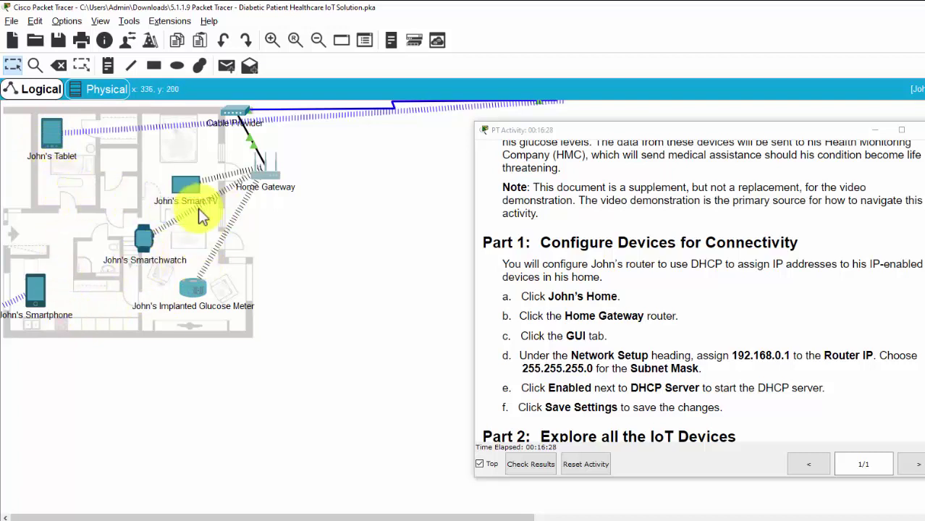
{"action": "left_click_drag", "start_coordinate": [198, 208], "coordinate": [185, 188]}
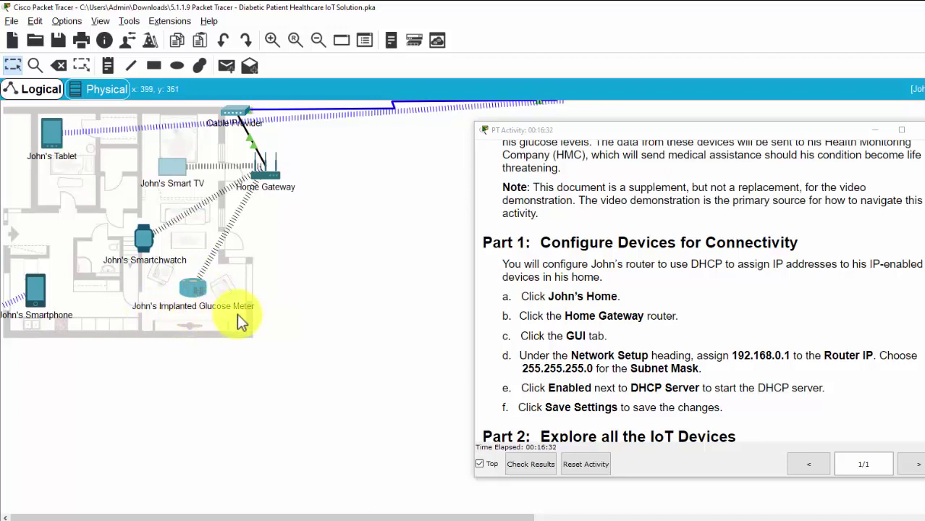
Bring up the Home Gateway's GUI configuration page.
{"action": "left_click", "coordinate": [273, 187]}
{"action": "left_click_drag", "start_coordinate": [371, 134], "coordinate": [211, 152]}
{"action": "left_click", "coordinate": [130, 174]}
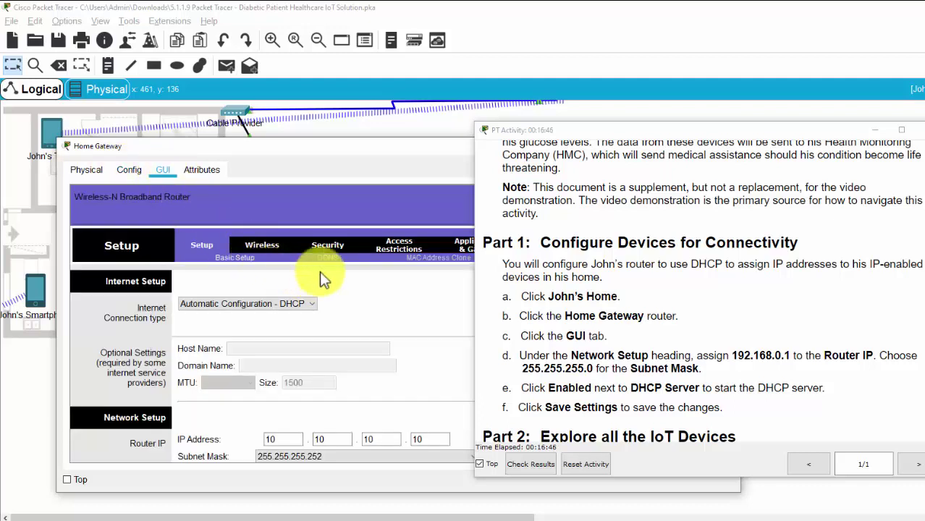
Change the Home Gateway's Router IP to 192.168.0.1.
{"action": "left_click_drag", "start_coordinate": [342, 152], "coordinate": [321, 117]}
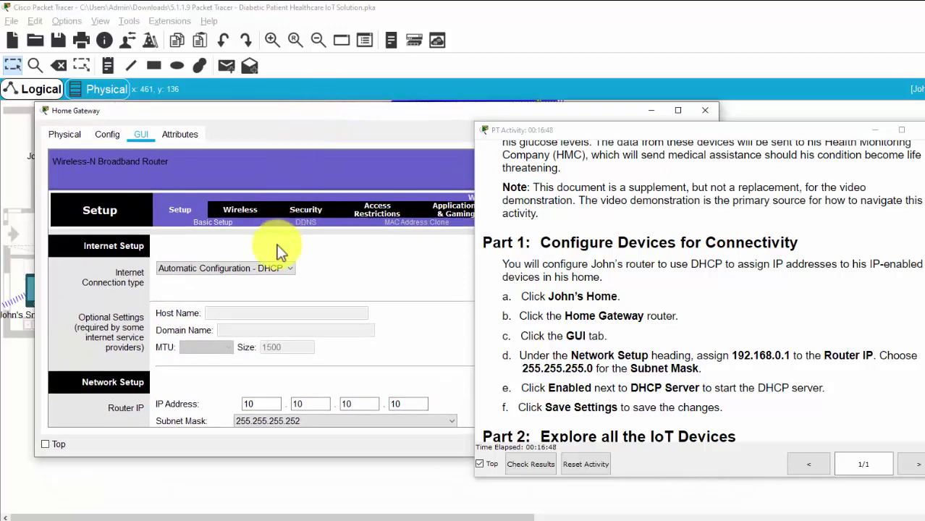
{"action": "scroll", "coordinate": [349, 356], "scroll_direction": "down", "scroll_amount": 2}
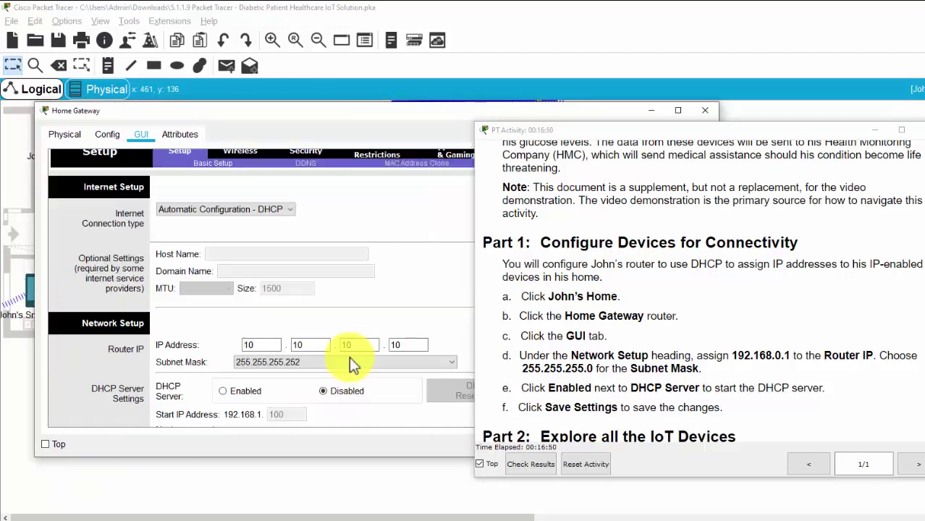
{"action": "left_click", "coordinate": [374, 357]}
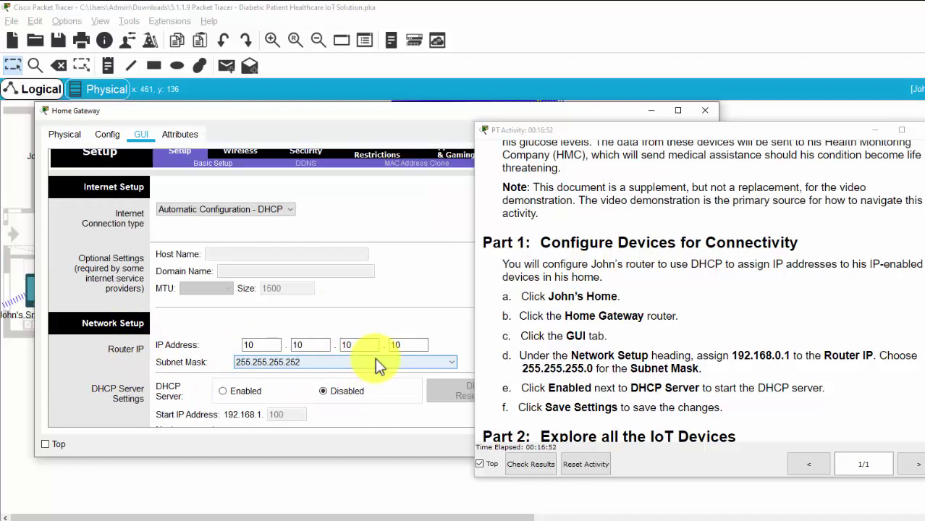
{"action": "scroll", "coordinate": [372, 358], "scroll_direction": "up", "scroll_amount": 1}
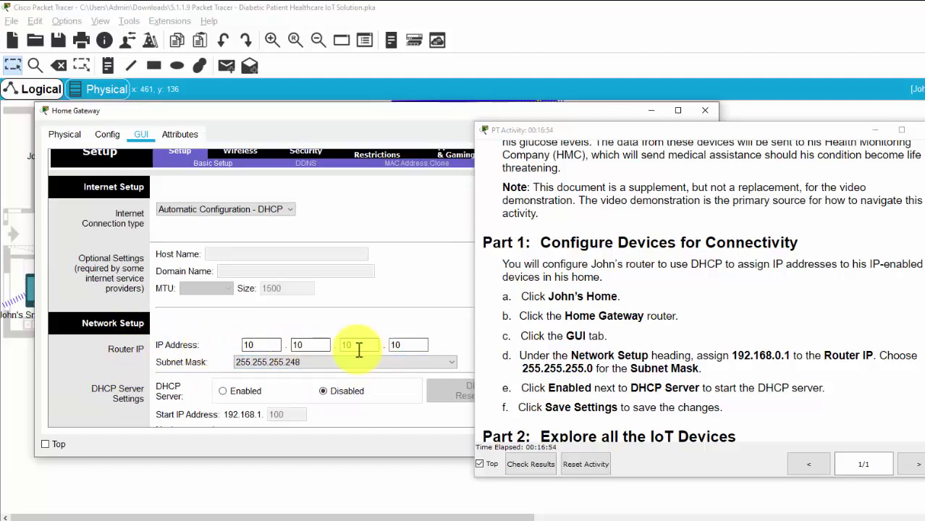
{"action": "left_click_drag", "start_coordinate": [732, 355], "coordinate": [794, 356]}
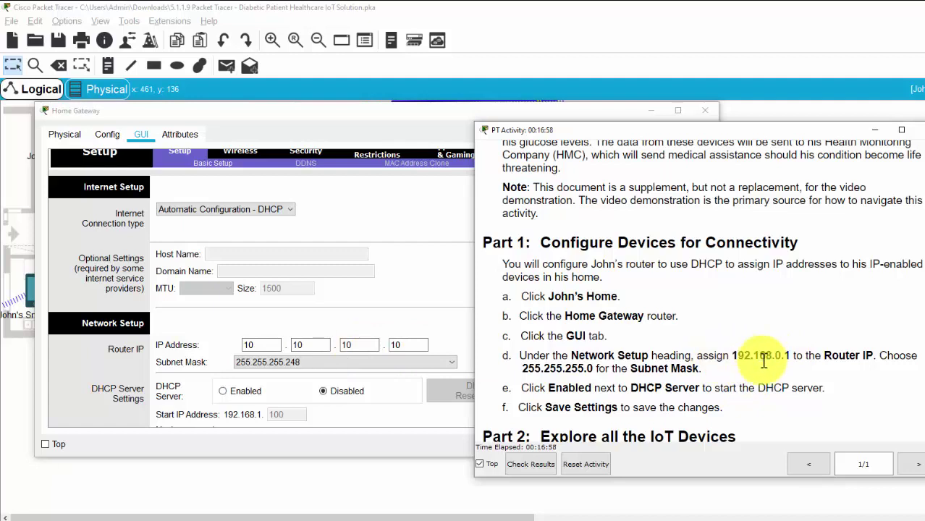
{"action": "double_click", "coordinate": [259, 343]}
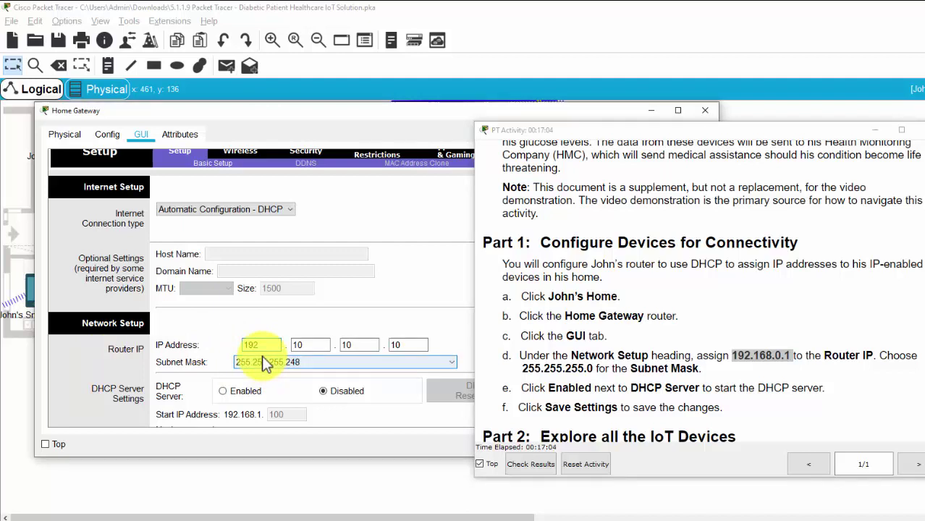
{"action": "key", "text": "Tab"}
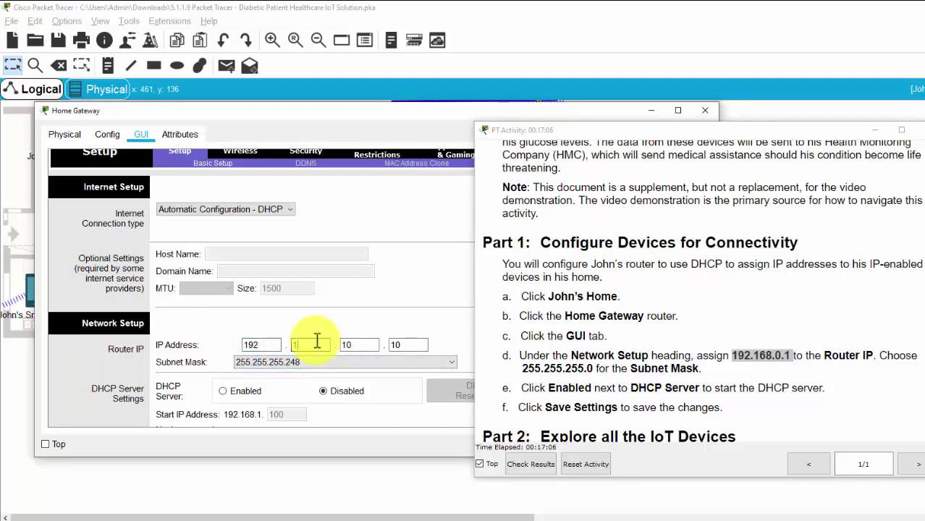
{"action": "type", "text": "168"}
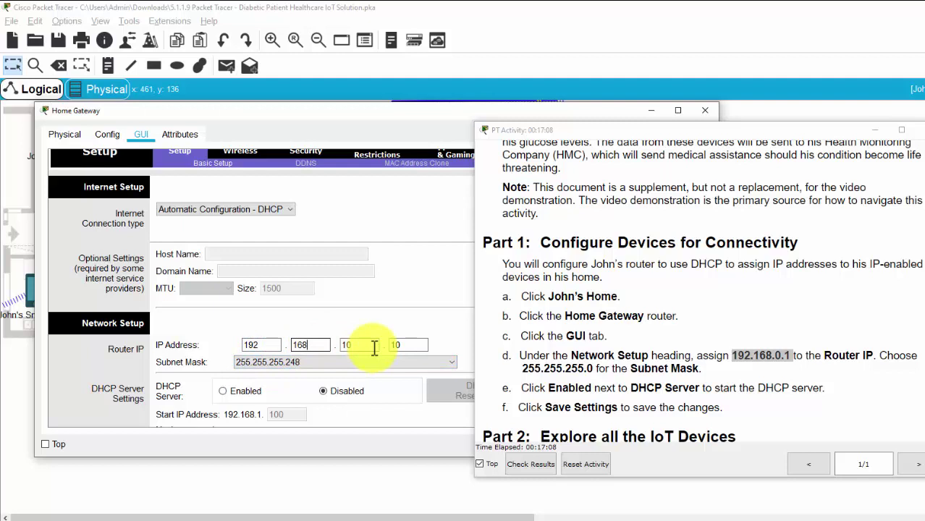
{"action": "key", "text": "Tab"}
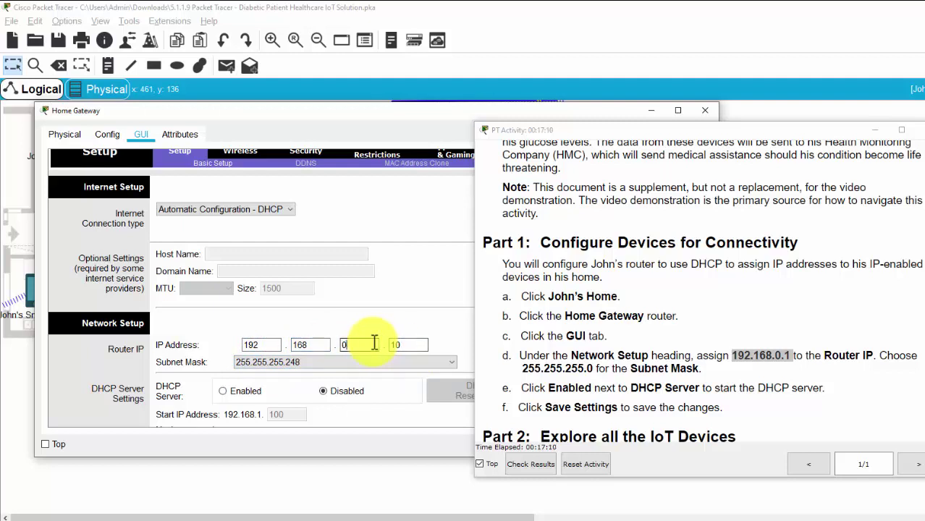
{"action": "type", "text": "0"}
{"action": "key", "text": "Tab"}
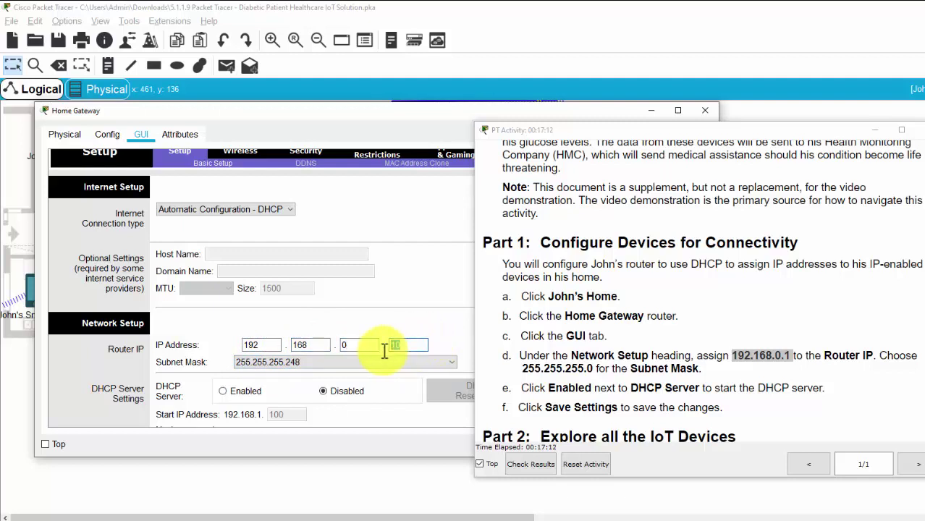
{"action": "type", "text": "1"}
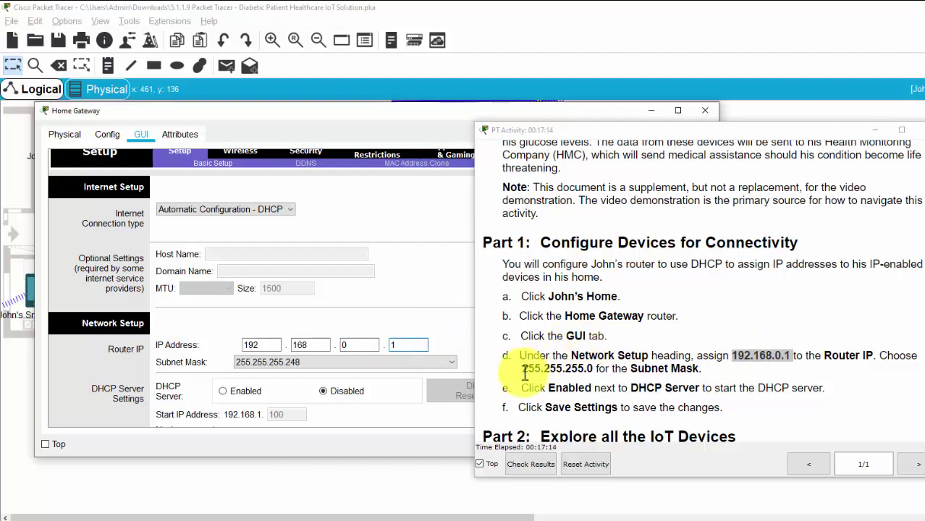
Choose subnet mask 255.255.255.0, enable the DHCP server and save the gateway settings.
{"action": "left_click", "coordinate": [352, 364]}
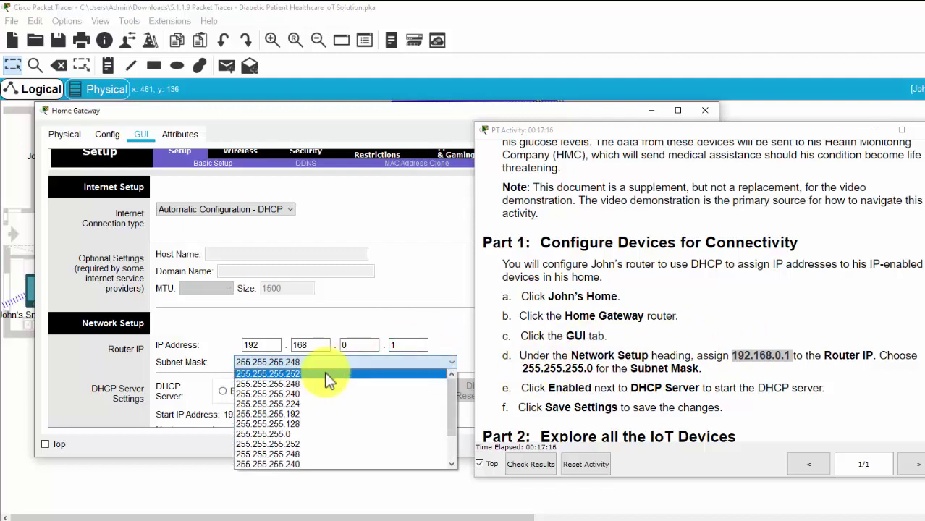
{"action": "left_click", "coordinate": [298, 433]}
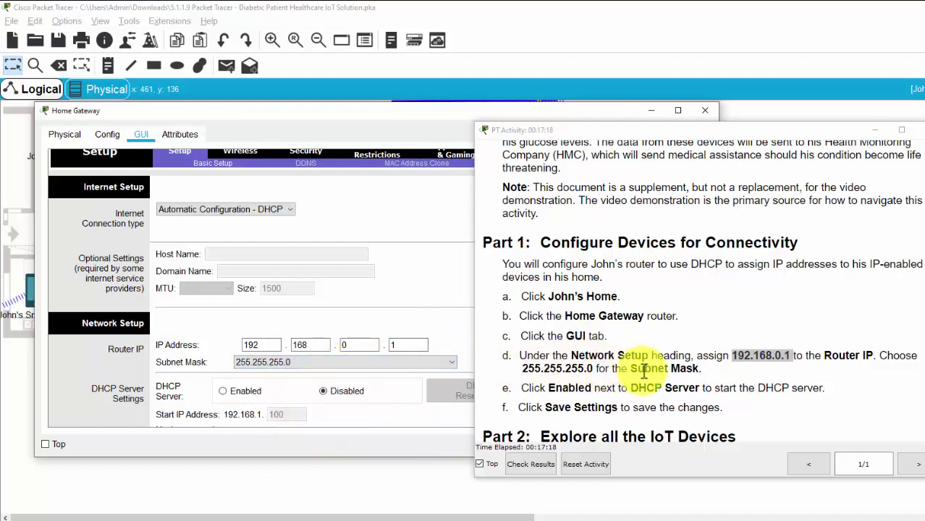
{"action": "left_click", "coordinate": [225, 392]}
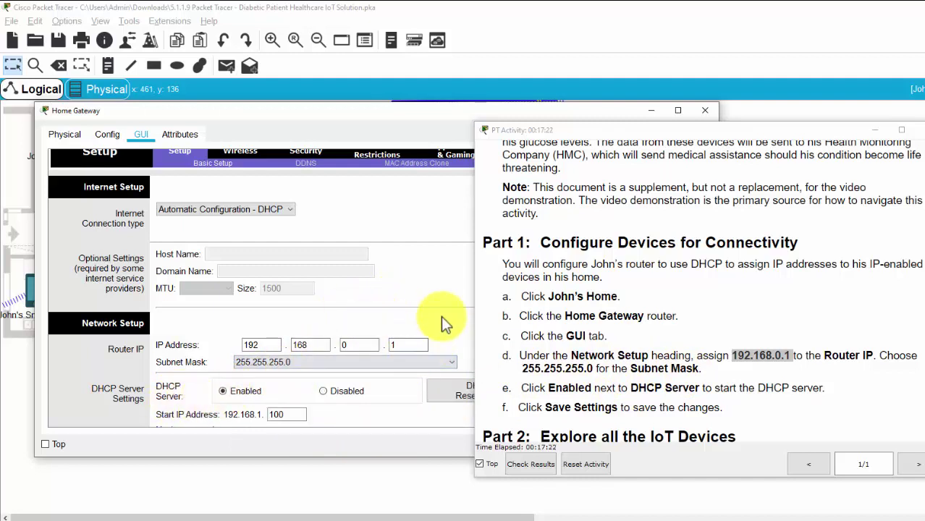
{"action": "scroll", "coordinate": [420, 307], "scroll_direction": "down", "scroll_amount": 10}
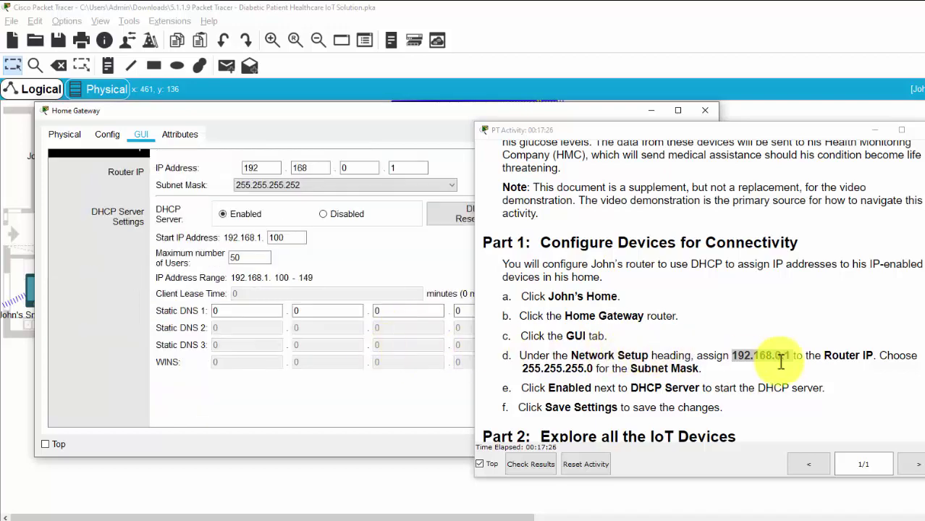
{"action": "scroll", "coordinate": [333, 382], "scroll_direction": "down", "scroll_amount": 5}
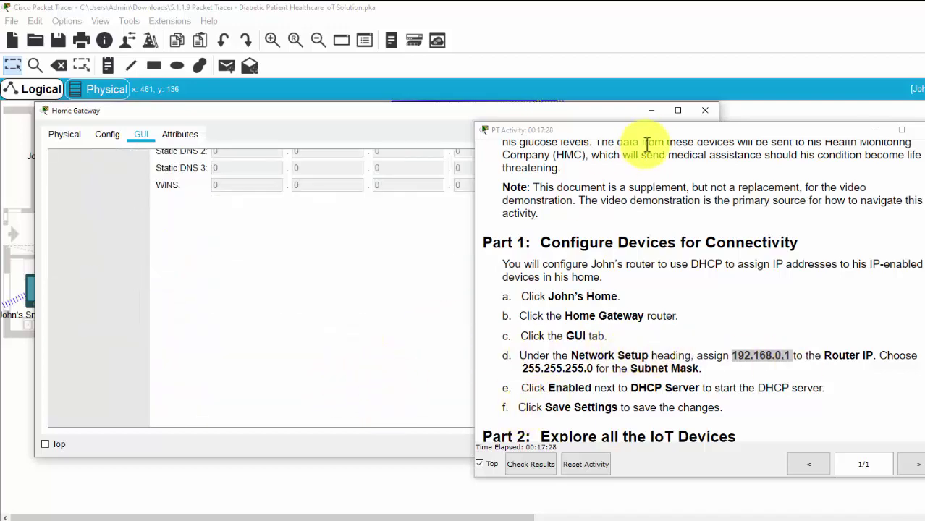
{"action": "left_click_drag", "start_coordinate": [630, 131], "coordinate": [840, 125]}
{"action": "scroll", "coordinate": [482, 324], "scroll_direction": "down", "scroll_amount": 5}
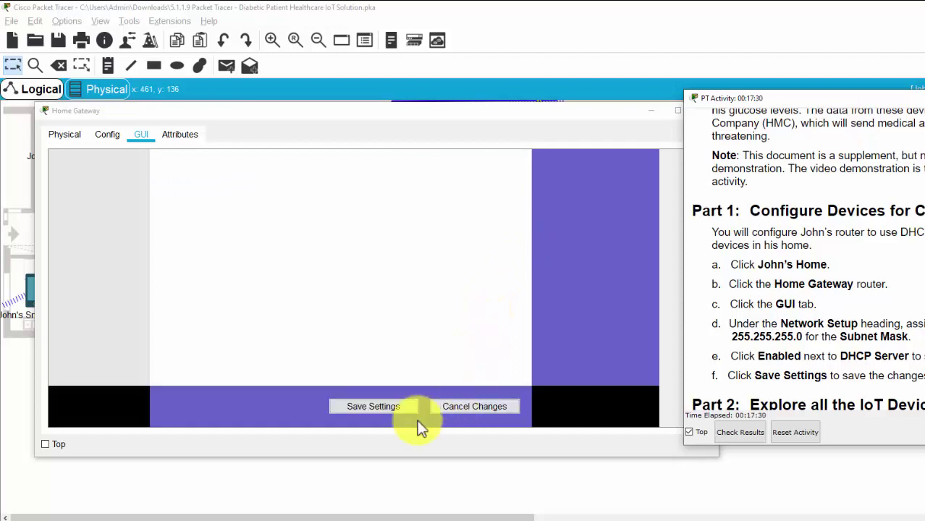
{"action": "left_click", "coordinate": [364, 407]}
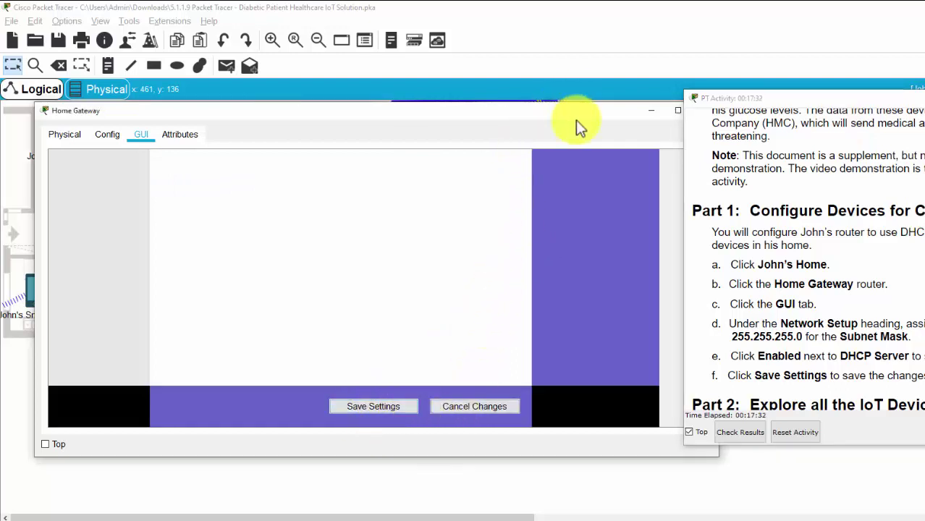
{"action": "left_click", "coordinate": [648, 112]}
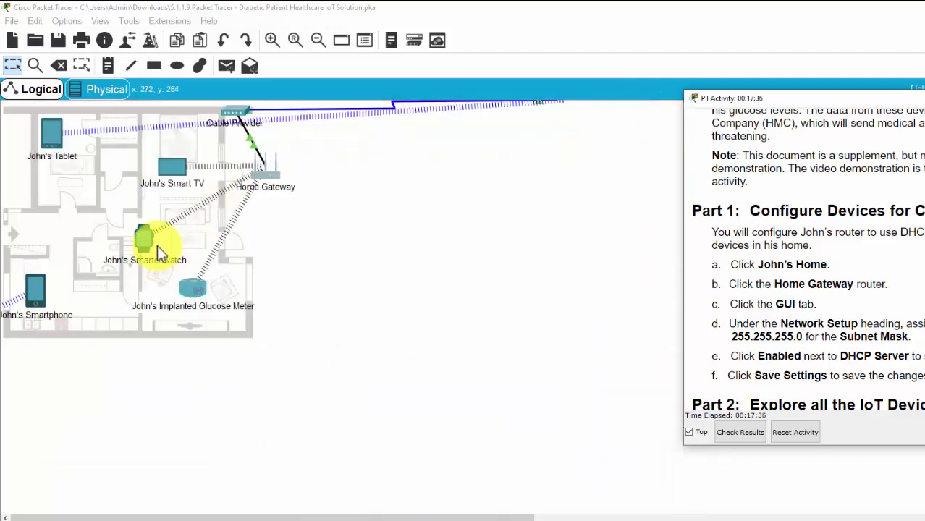
{"action": "left_click", "coordinate": [174, 177]}
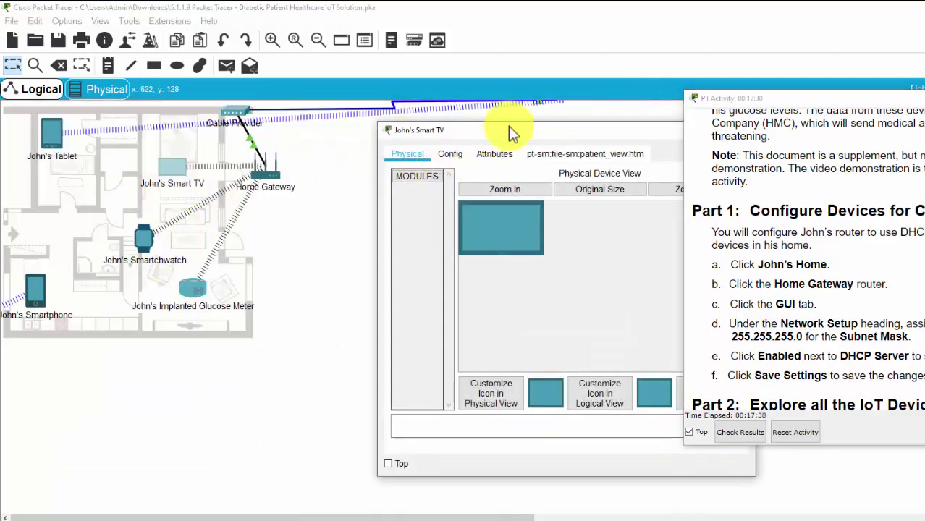
Switch John's Smart TV Wireless0 to DHCP; it only receives 169.254.11.164/255.255.0.0.
{"action": "left_click_drag", "start_coordinate": [507, 135], "coordinate": [306, 142]}
{"action": "left_click", "coordinate": [259, 163]}
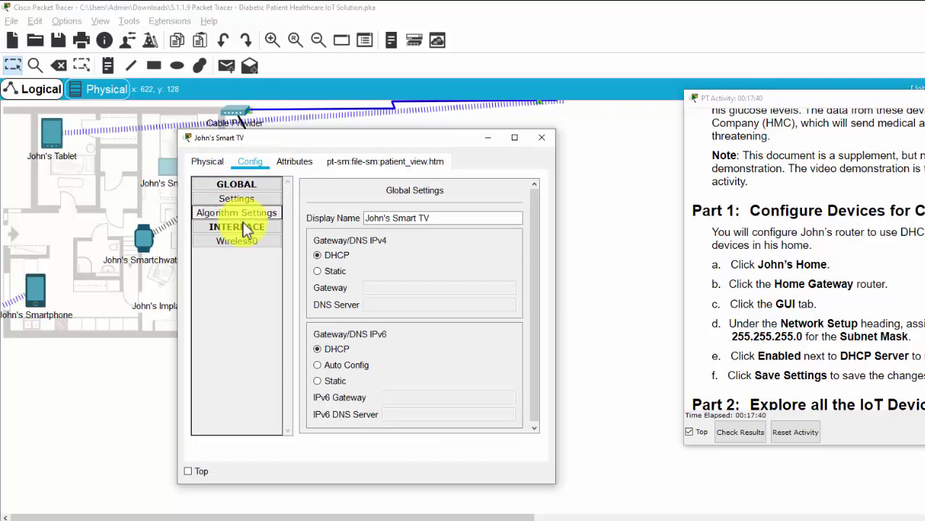
{"action": "left_click", "coordinate": [236, 242]}
{"action": "left_click", "coordinate": [511, 139]}
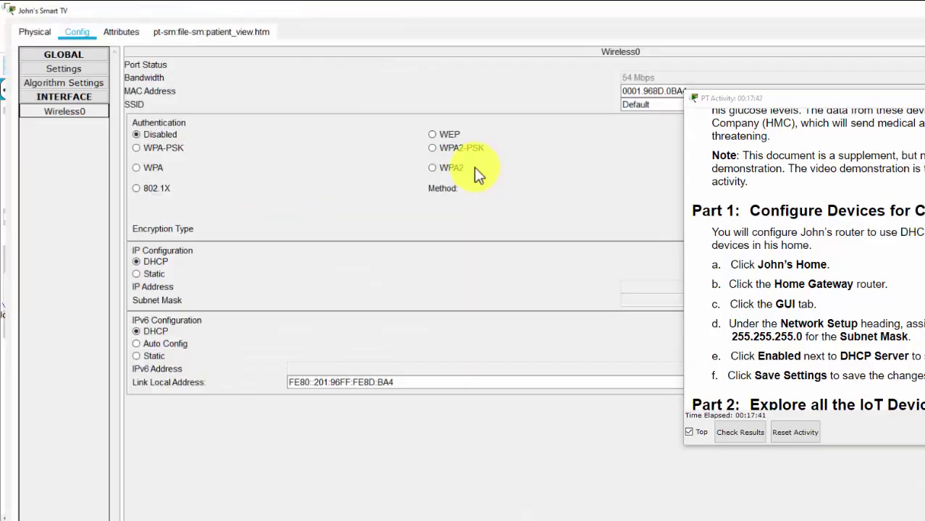
{"action": "left_click_drag", "start_coordinate": [751, 98], "coordinate": [521, 241]}
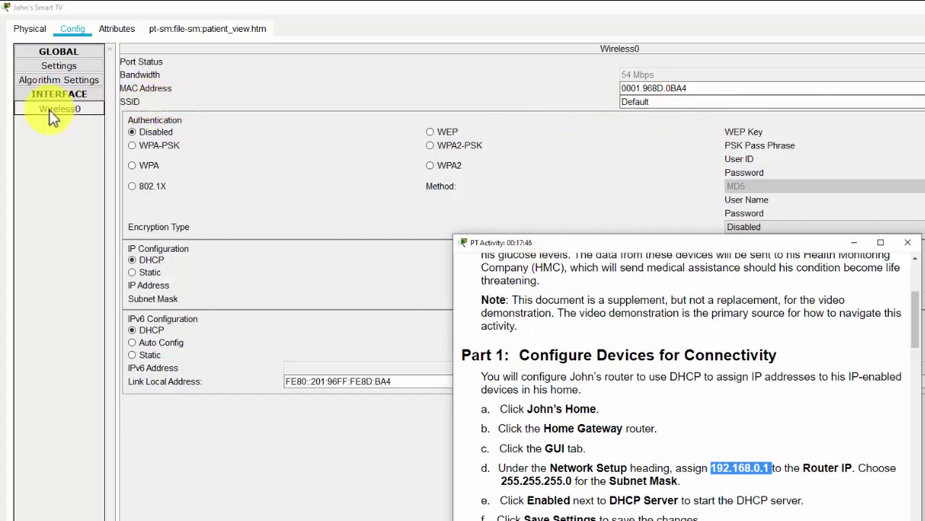
{"action": "left_click_drag", "start_coordinate": [763, 241], "coordinate": [585, 388]}
{"action": "left_click", "coordinate": [147, 260]}
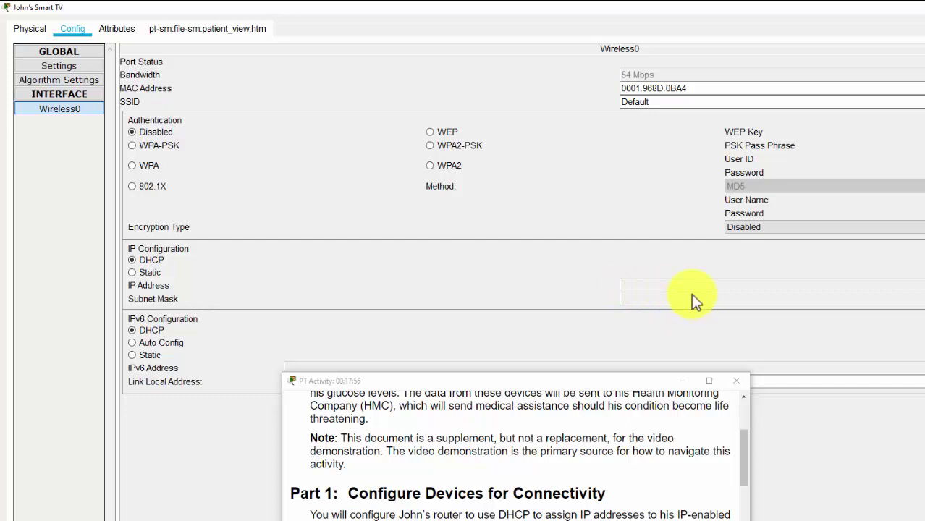
{"action": "left_click", "coordinate": [614, 301]}
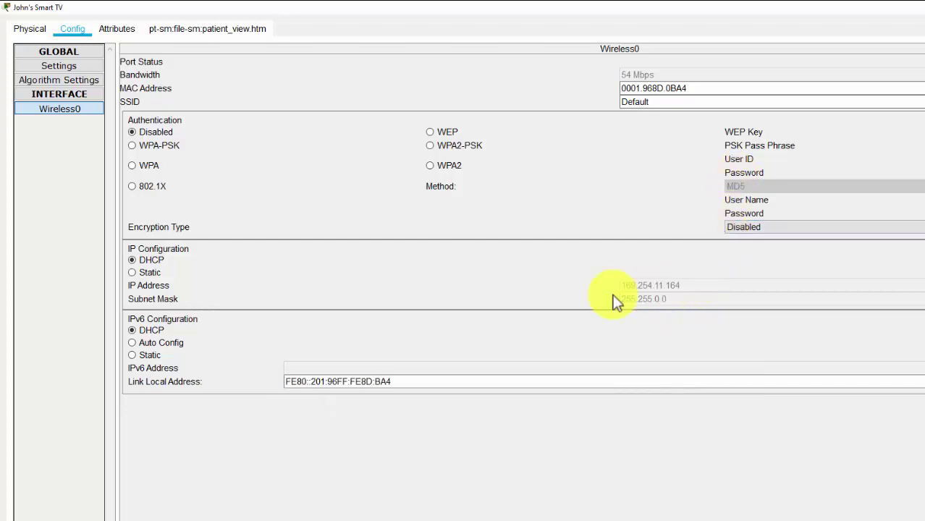
{"action": "left_click", "coordinate": [759, 225]}
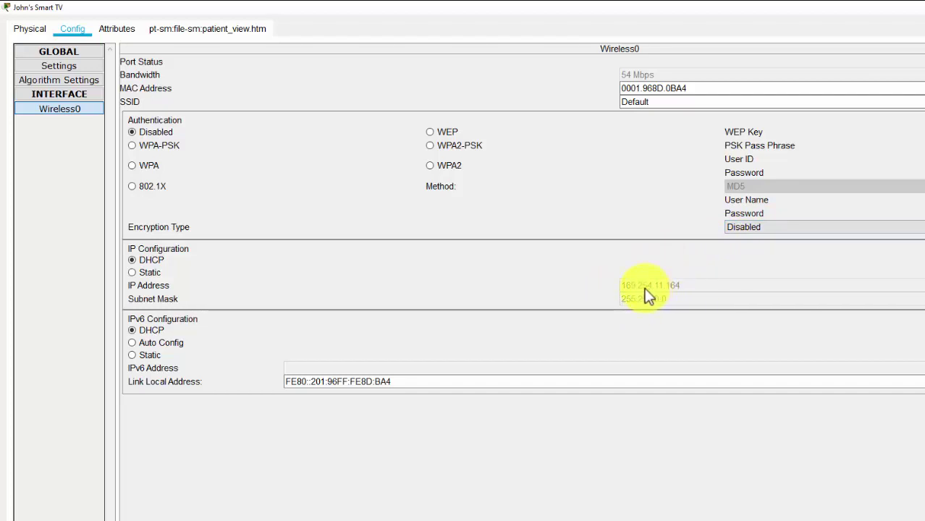
{"action": "key", "text": "alt+Tab"}
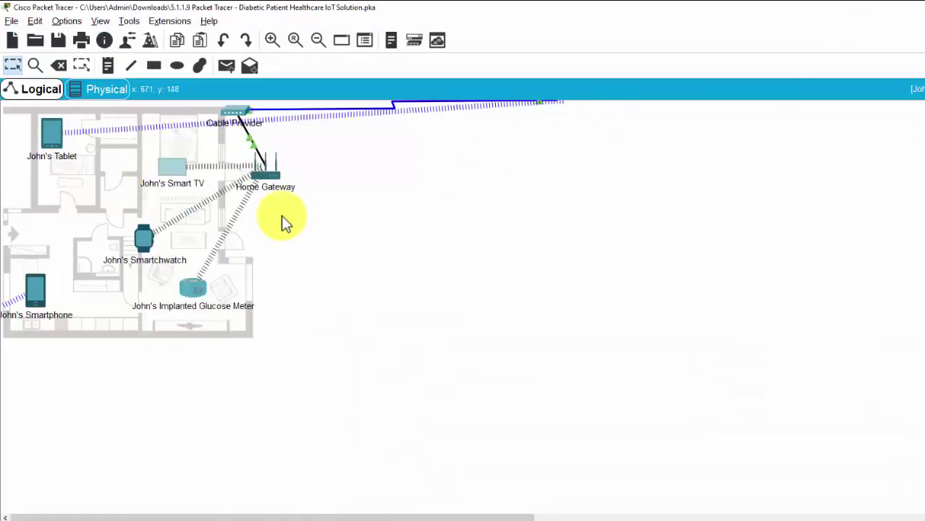
Set the gateway's DHCP start address to 192.168.0.10 with 10 maximum users and save.
{"action": "left_click", "coordinate": [265, 177]}
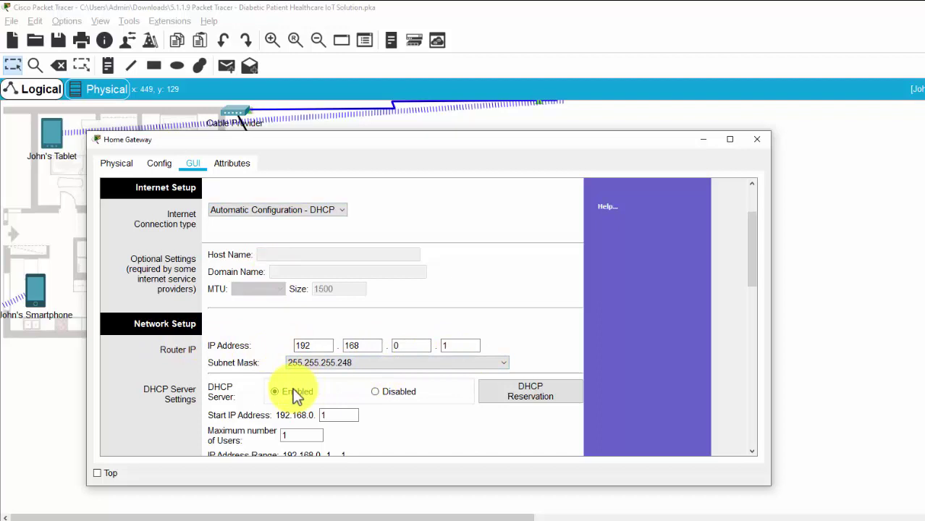
{"action": "scroll", "coordinate": [318, 412], "scroll_direction": "down", "scroll_amount": 2}
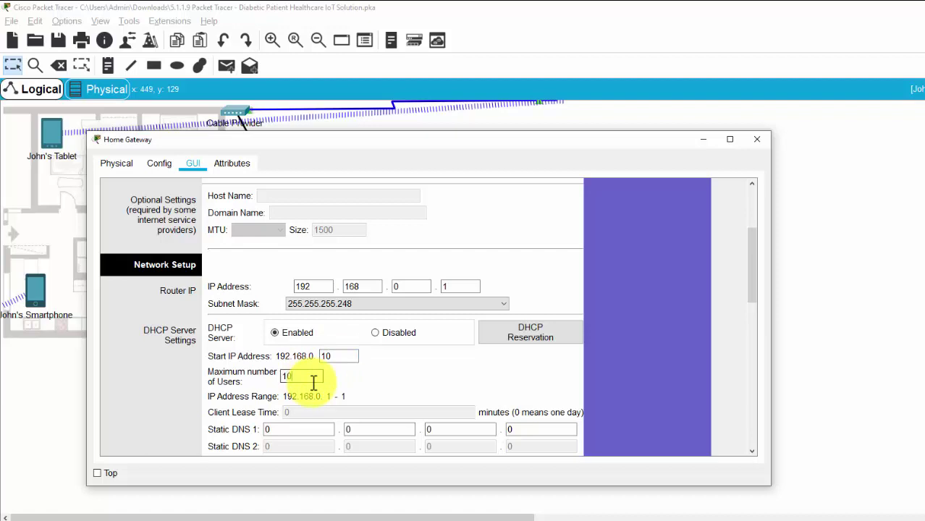
{"action": "left_click", "coordinate": [314, 376]}
{"action": "scroll", "coordinate": [757, 291], "scroll_direction": "down", "scroll_amount": 2}
{"action": "scroll", "coordinate": [750, 301], "scroll_direction": "down", "scroll_amount": 5}
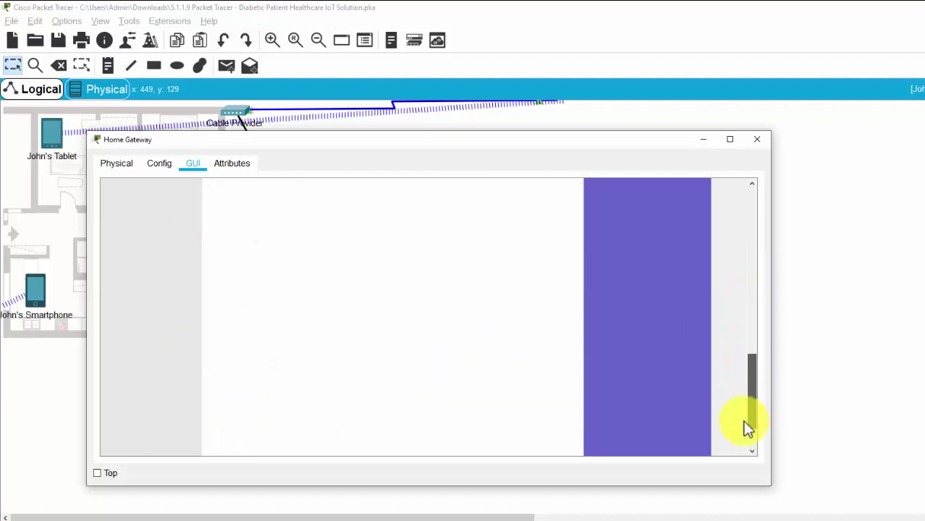
{"action": "left_click", "coordinate": [438, 439]}
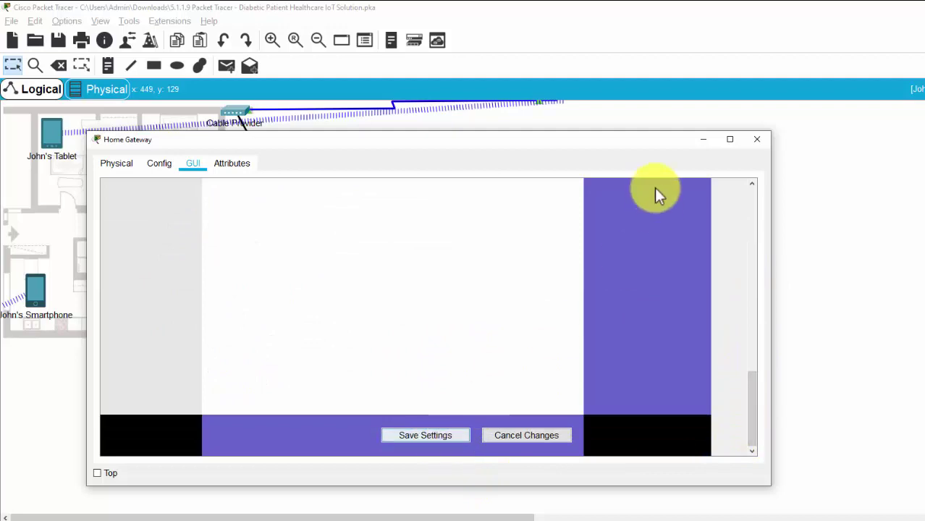
{"action": "left_click", "coordinate": [701, 140]}
Recheck John's Smart TV, which now holds DHCP address 192.168.0.3.
{"action": "left_click", "coordinate": [163, 172]}
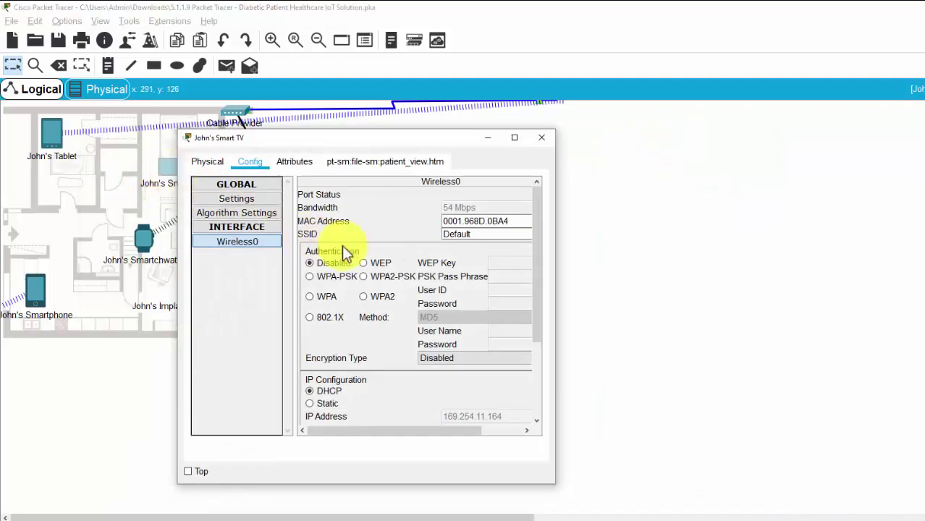
{"action": "left_click", "coordinate": [513, 140]}
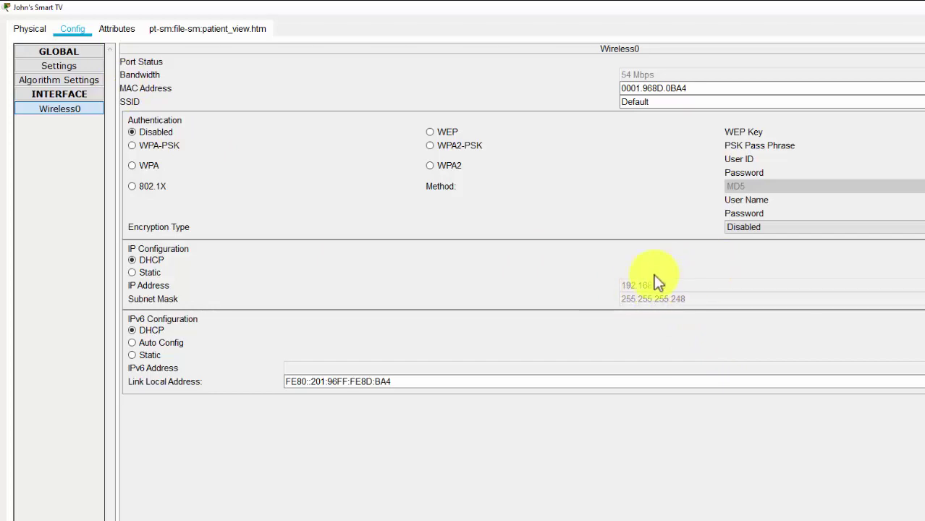
{"action": "key", "text": "alt+F4"}
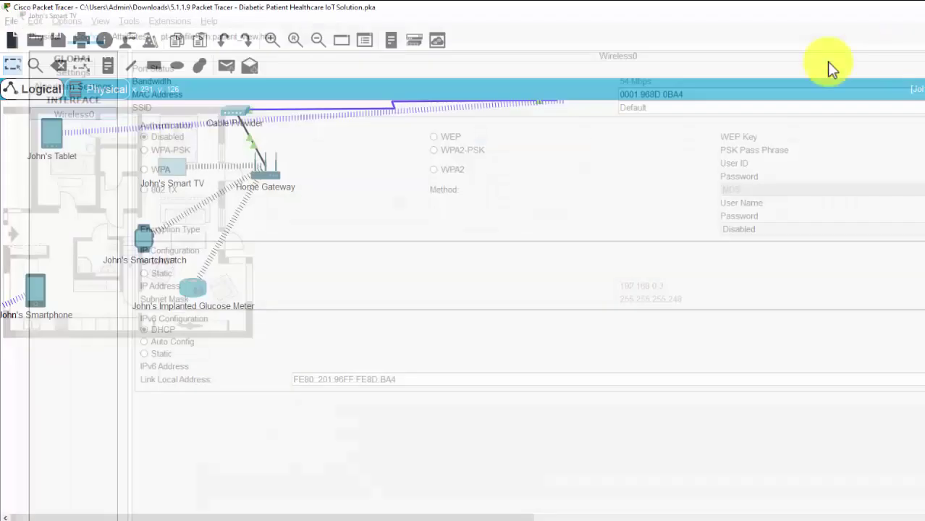
Check the Wireless0 DHCP settings on John's Smartwatch.
{"action": "left_click", "coordinate": [145, 247]}
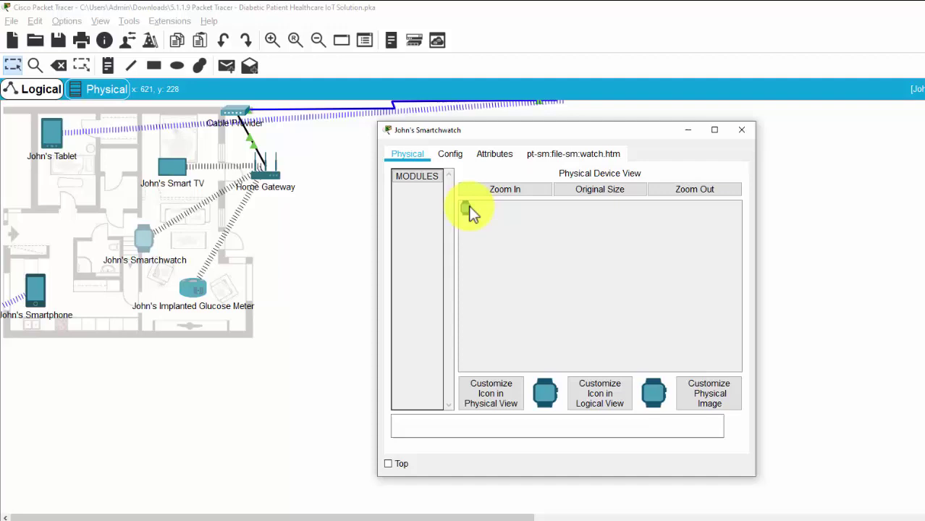
{"action": "left_click", "coordinate": [454, 155]}
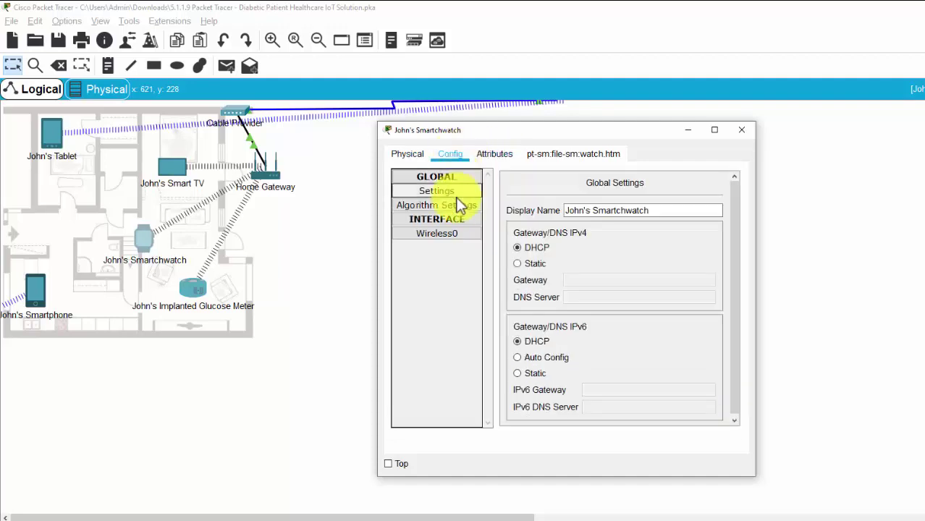
{"action": "left_click", "coordinate": [447, 233]}
{"action": "left_click", "coordinate": [714, 131]}
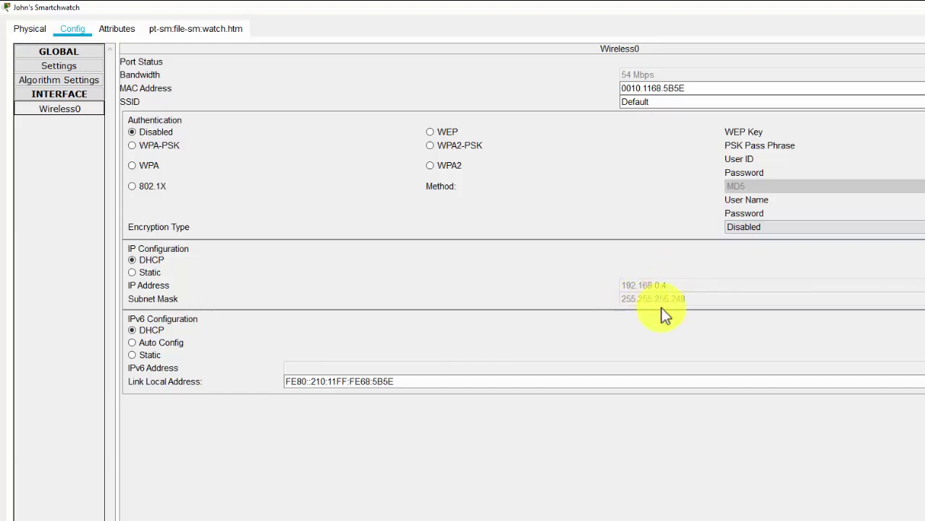
{"action": "key", "text": "alt+F4"}
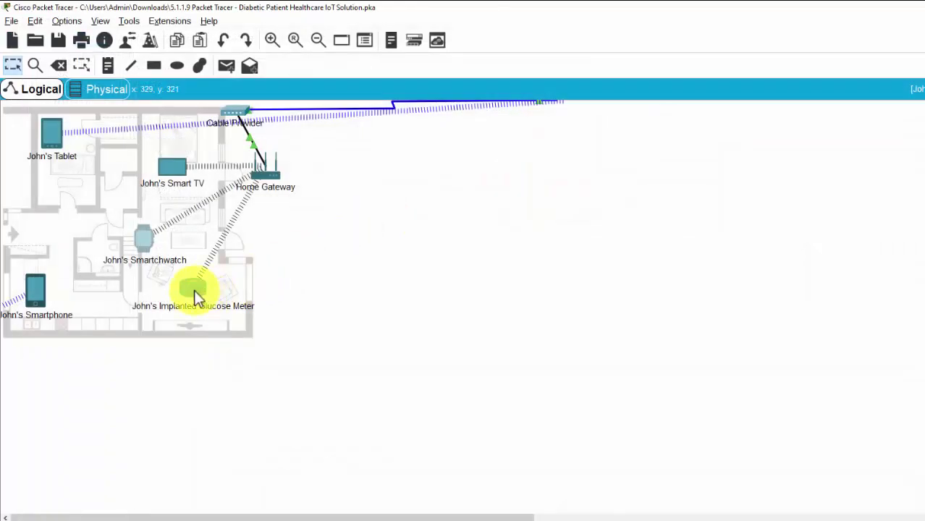
Check the Implanted Glucose Meter's Wireless0, which holds 192.168.0.2 with mask 255.255.255.248.
{"action": "left_click", "coordinate": [196, 297]}
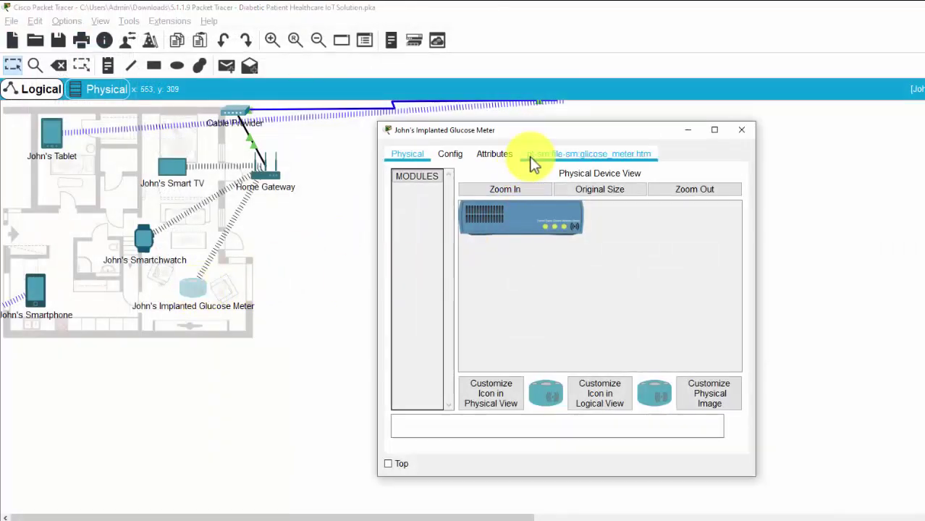
{"action": "left_click", "coordinate": [451, 155]}
{"action": "left_click", "coordinate": [439, 232]}
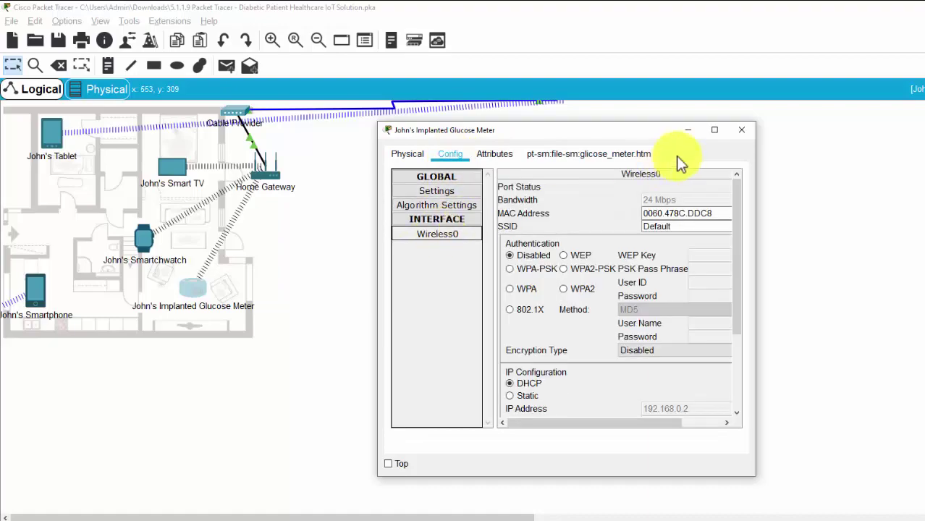
{"action": "left_click", "coordinate": [714, 129]}
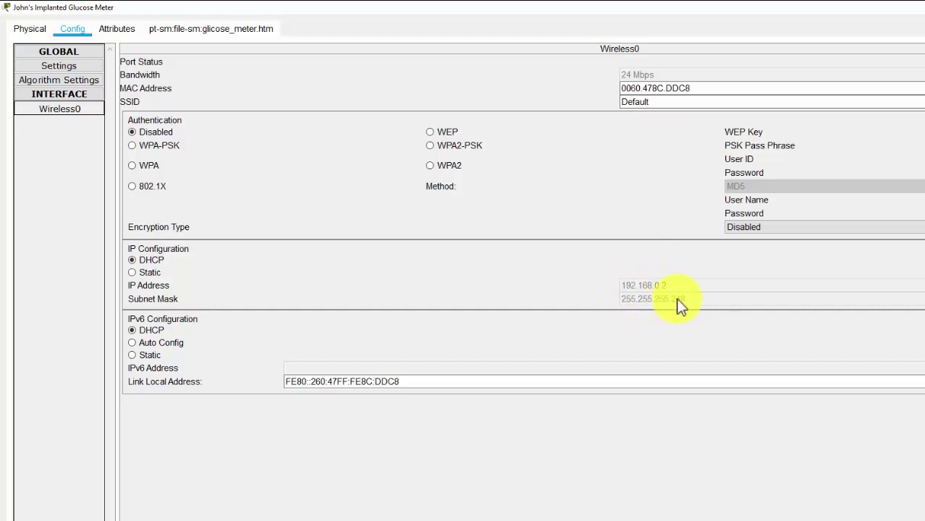
{"action": "key", "text": "alt+F4"}
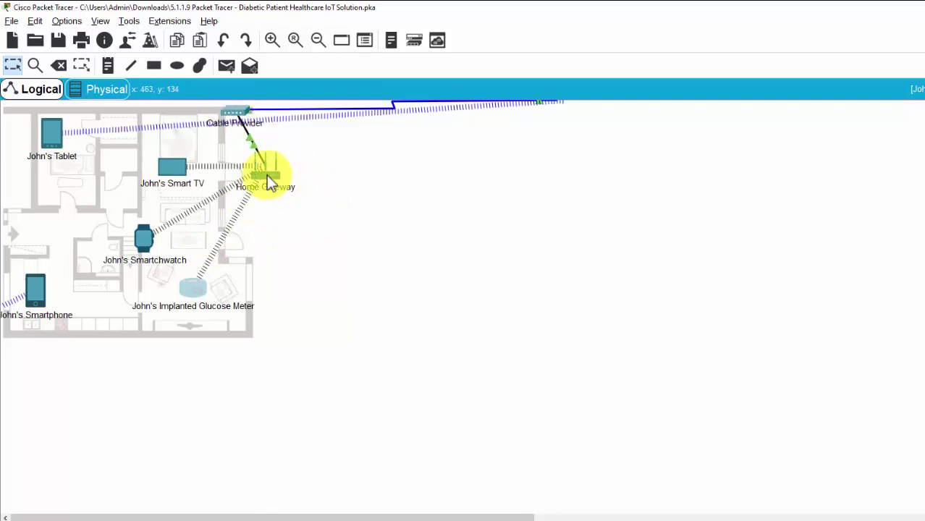
Move the Cable Provider beside the Home Gateway and reposition John's Tablet and Smartphone.
{"action": "left_click_drag", "start_coordinate": [242, 112], "coordinate": [336, 139]}
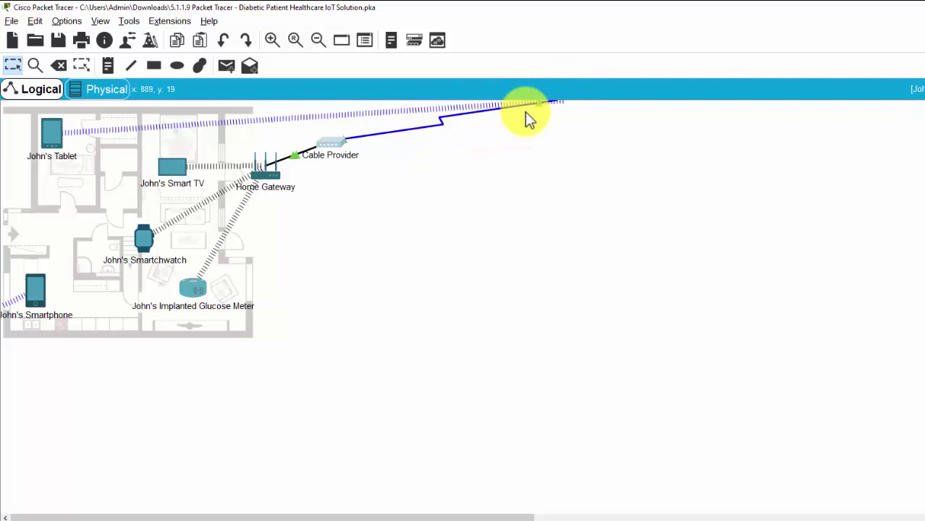
{"action": "left_click_drag", "start_coordinate": [53, 151], "coordinate": [73, 147]}
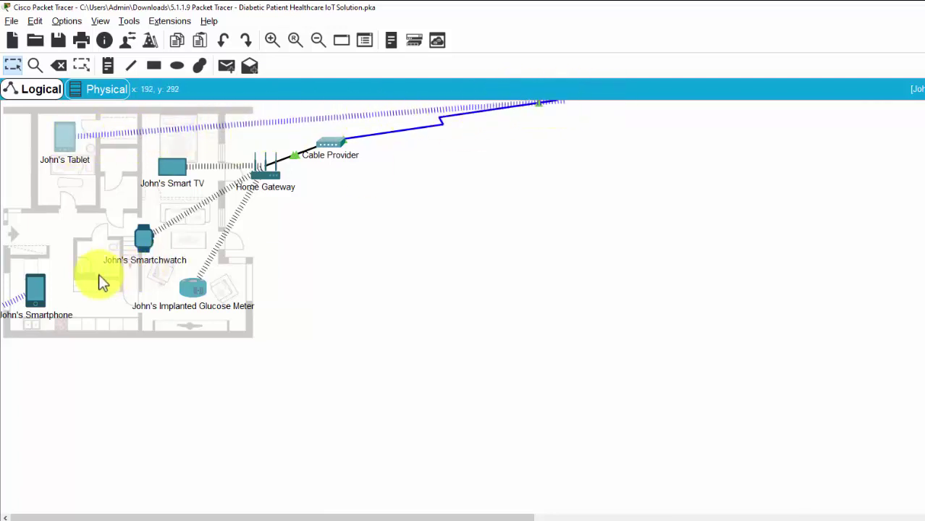
{"action": "left_click_drag", "start_coordinate": [37, 293], "coordinate": [63, 285]}
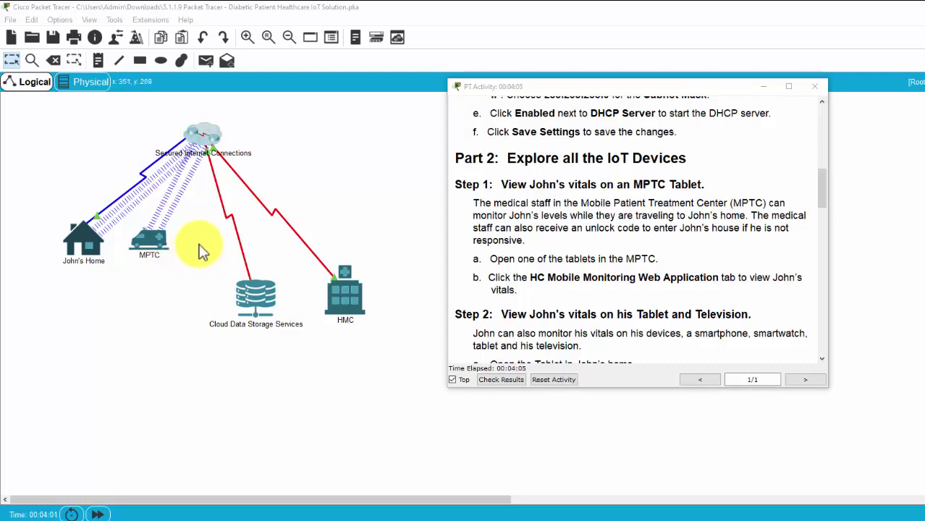
Open MPTC Tablet #1 from the MPTC cluster and show the patient's vitals in its monitoring app.
{"action": "left_click", "coordinate": [141, 259]}
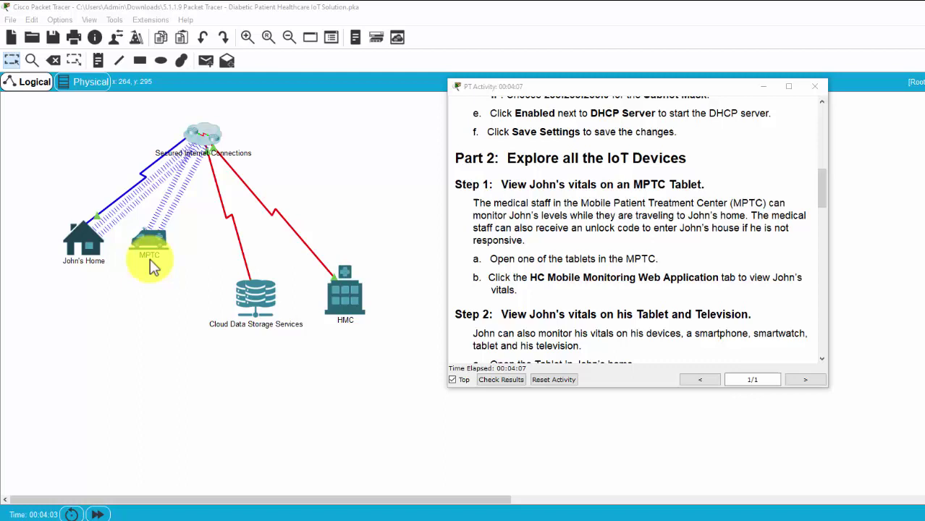
{"action": "left_click", "coordinate": [150, 241]}
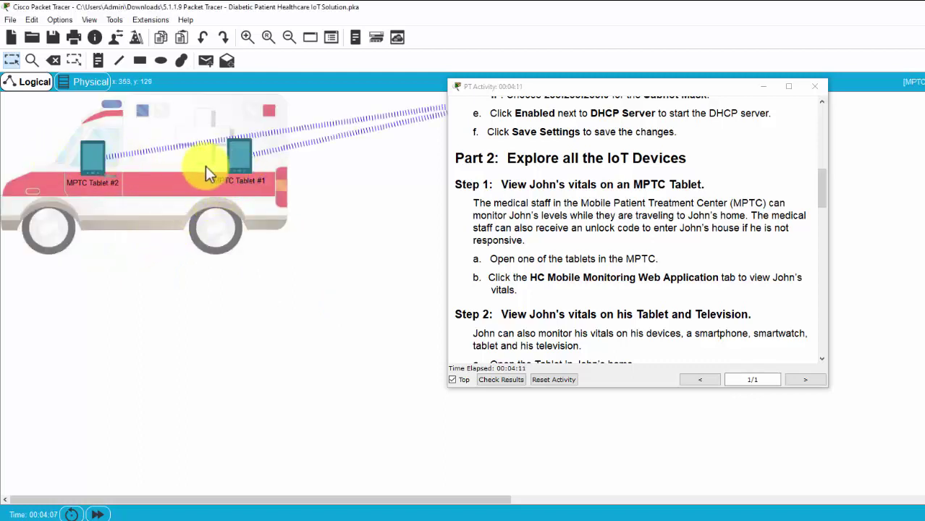
{"action": "left_click", "coordinate": [232, 162]}
{"action": "left_click_drag", "start_coordinate": [373, 92], "coordinate": [130, 142]}
{"action": "left_click", "coordinate": [251, 153]}
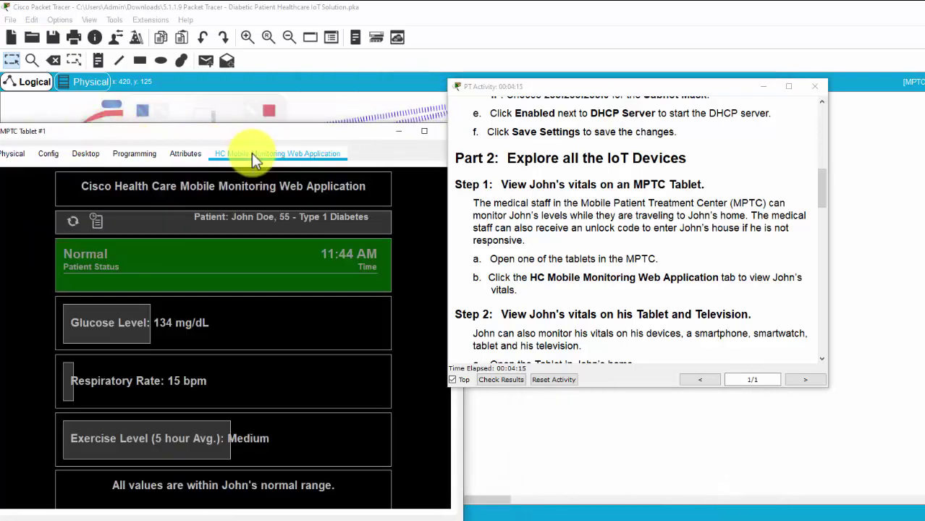
{"action": "left_click_drag", "start_coordinate": [280, 136], "coordinate": [271, 82]}
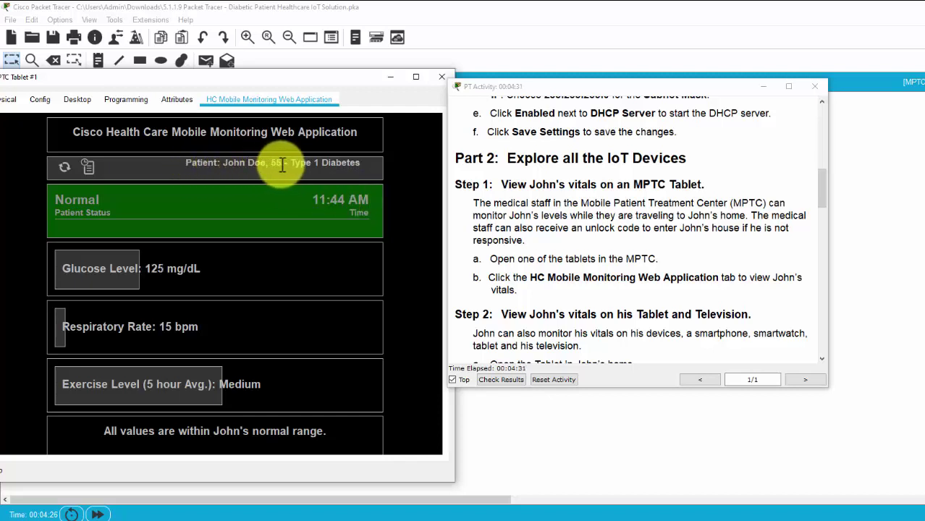
Highlight the 'Type 1 Diabetes' text in the monitoring app, then minimize the tablet window.
{"action": "left_click_drag", "start_coordinate": [292, 163], "coordinate": [358, 169]}
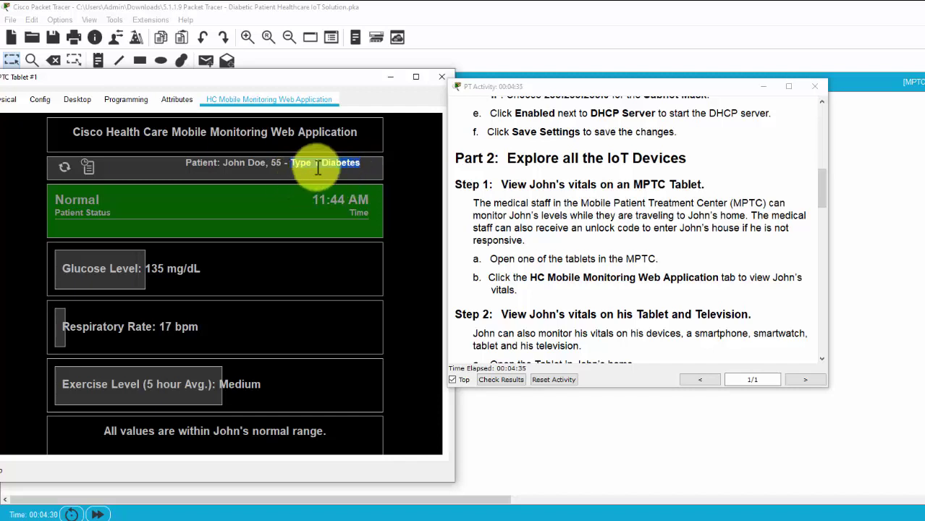
{"action": "double_click", "coordinate": [349, 166]}
{"action": "left_click", "coordinate": [307, 168], "text": "shift"}
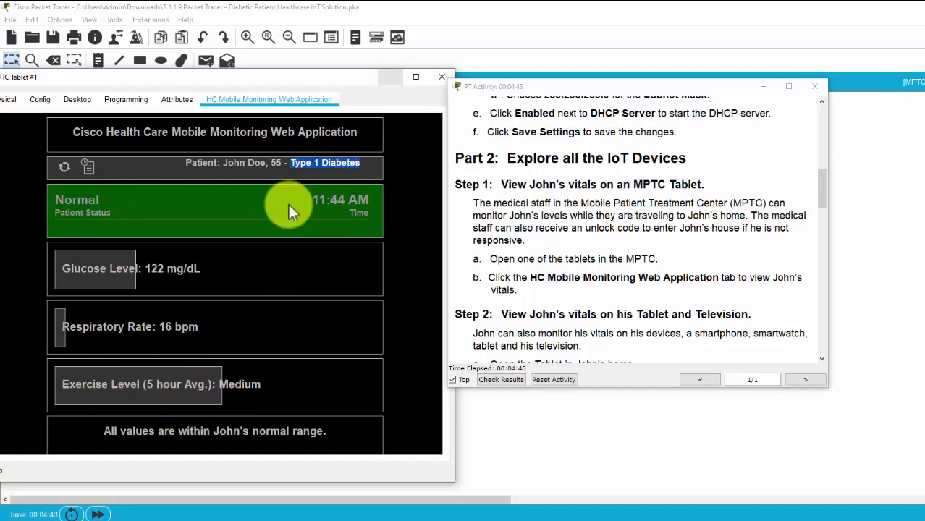
{"action": "left_click_drag", "start_coordinate": [264, 76], "coordinate": [304, 48]}
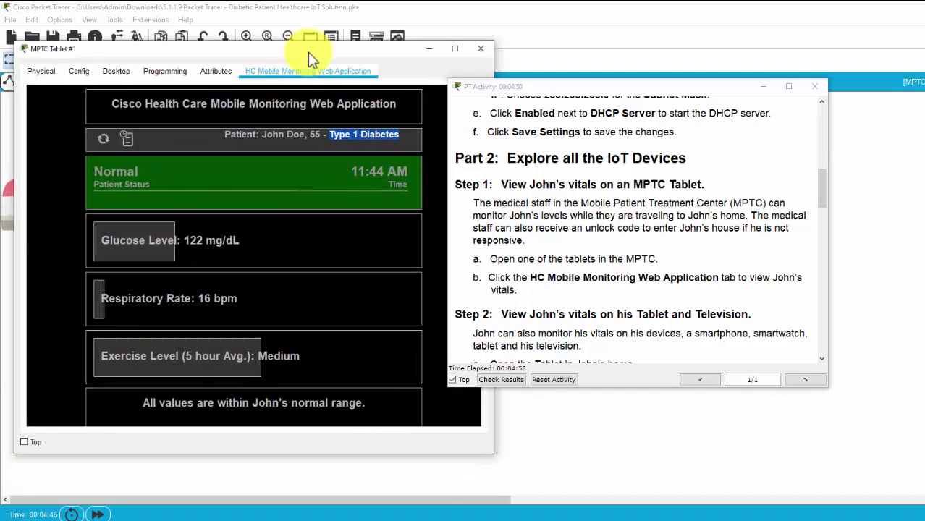
{"action": "left_click", "coordinate": [424, 47]}
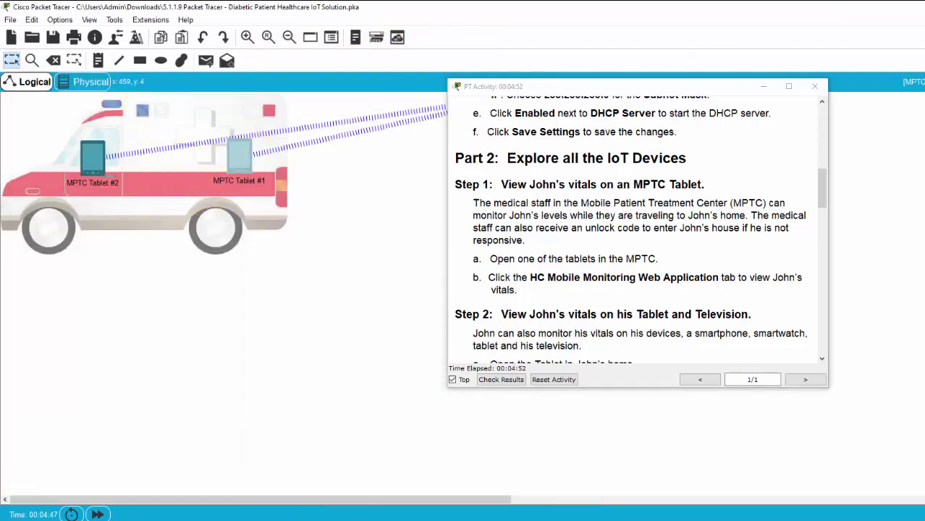
Return to the city view, visit the patient's home floor plan, then switch back to the root logical topology.
{"action": "left_click", "coordinate": [914, 82]}
{"action": "left_click", "coordinate": [88, 245]}
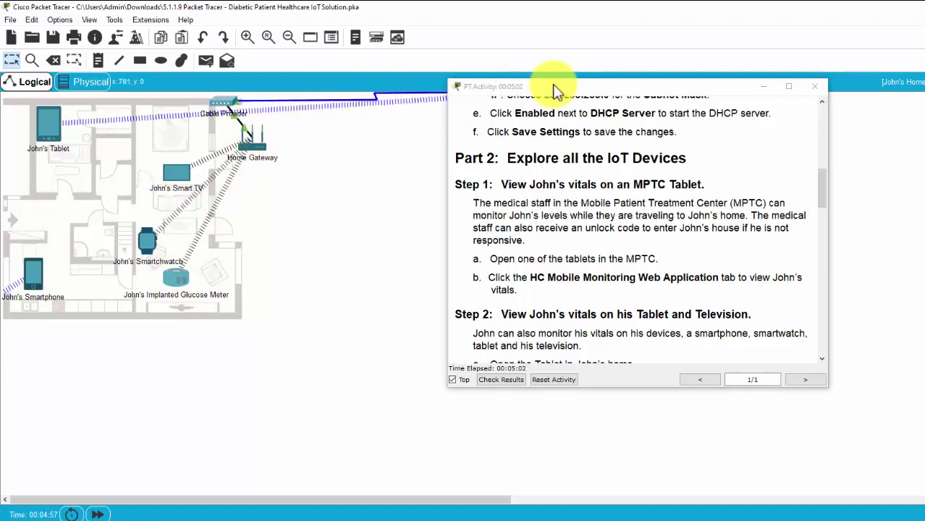
{"action": "key", "text": "shift+l"}
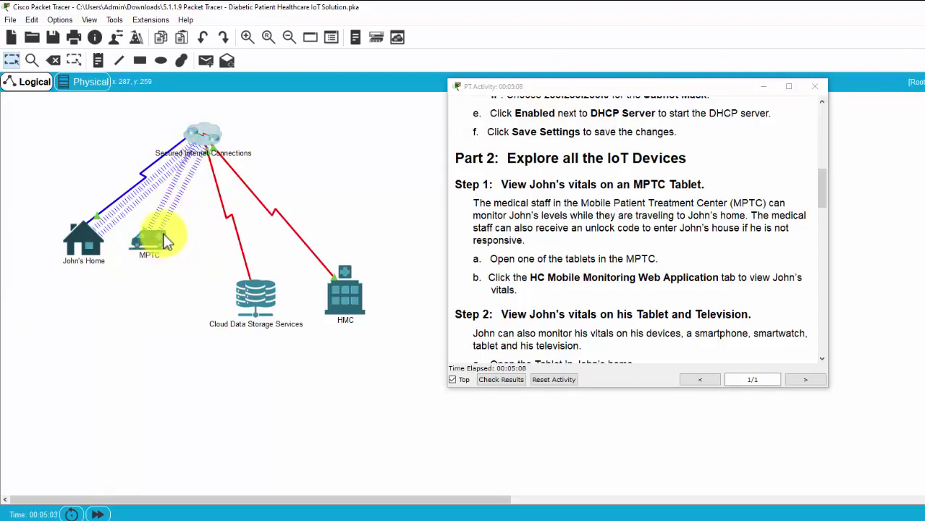
Reopen MPTC Tablet #1's monitoring page and scroll the instructions down to Step 2.
{"action": "double_click", "coordinate": [157, 242]}
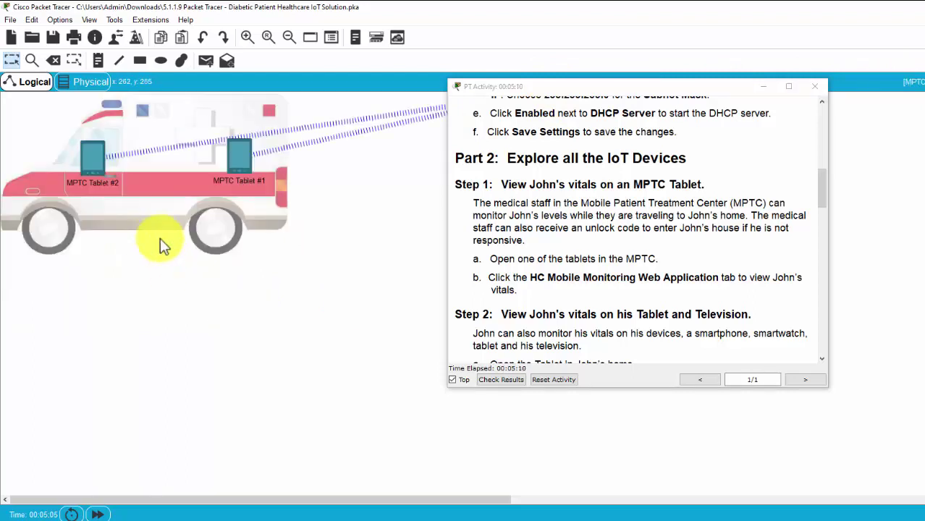
{"action": "left_click", "coordinate": [239, 163]}
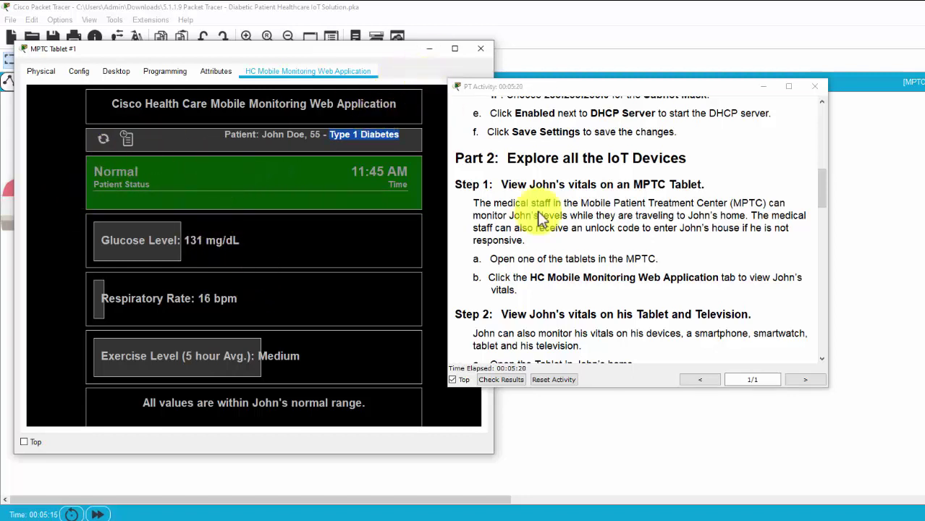
{"action": "scroll", "coordinate": [630, 293], "scroll_direction": "down", "scroll_amount": 3}
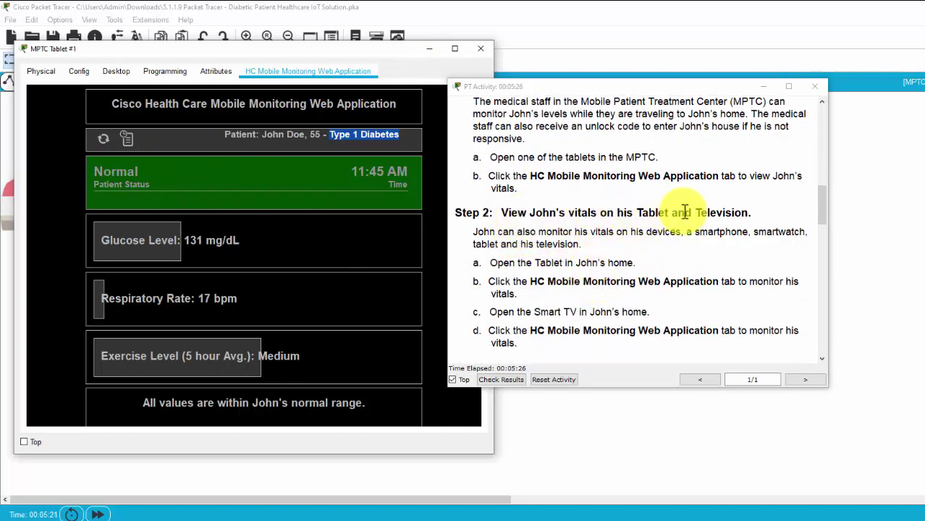
Hide Tablet #1, go to the patient's home and move the Smart TV left on the floor plan.
{"action": "left_click", "coordinate": [429, 49]}
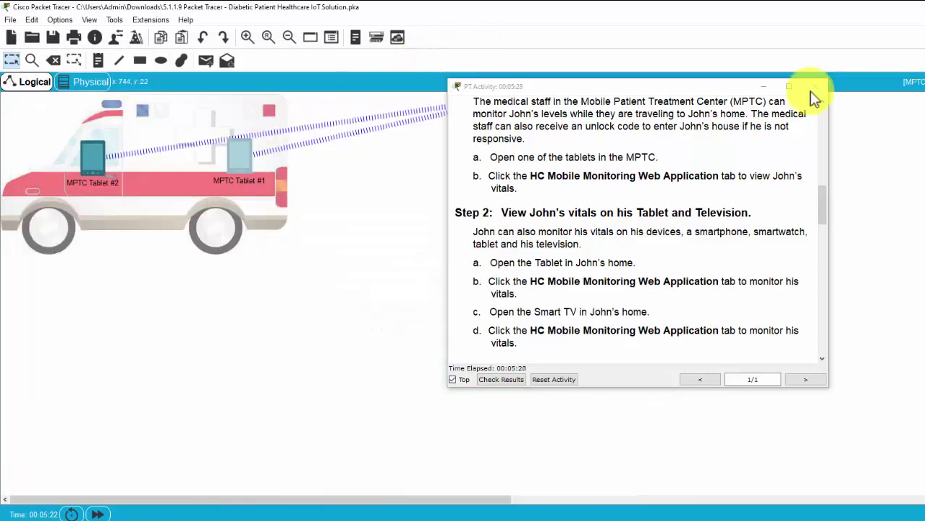
{"action": "left_click", "coordinate": [909, 82]}
{"action": "left_click", "coordinate": [105, 255]}
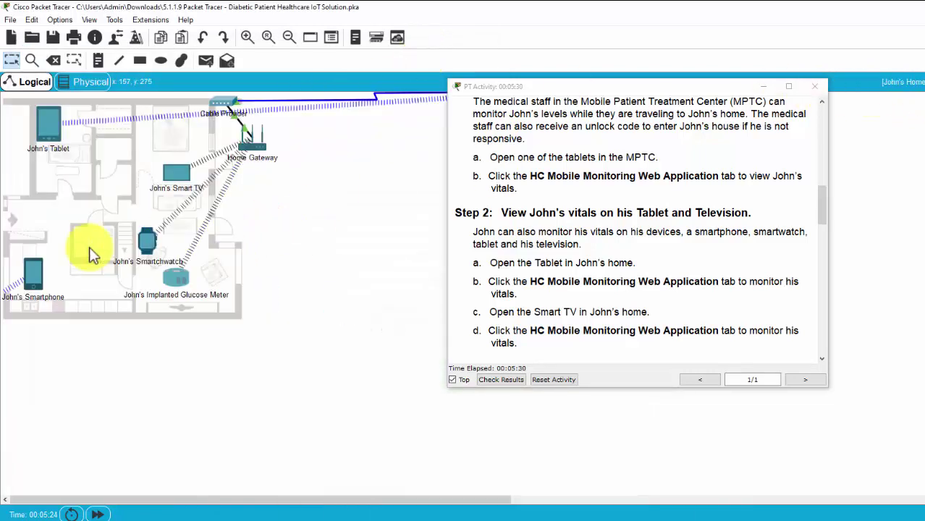
{"action": "left_click_drag", "start_coordinate": [169, 178], "coordinate": [148, 174]}
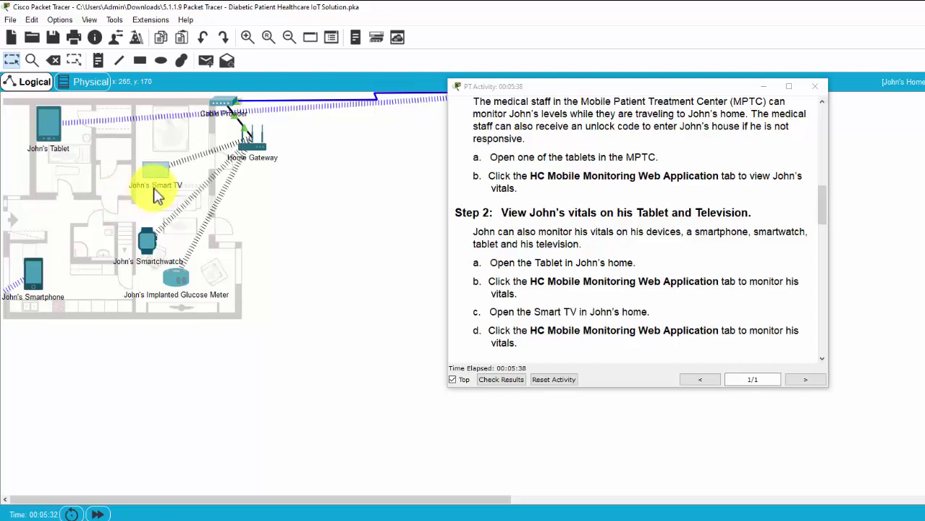
Show the patient's vitals on the Smart TV (glucose 141 mg/dL), then open Help > About (version 7.2.2.0418).
{"action": "left_click", "coordinate": [155, 180]}
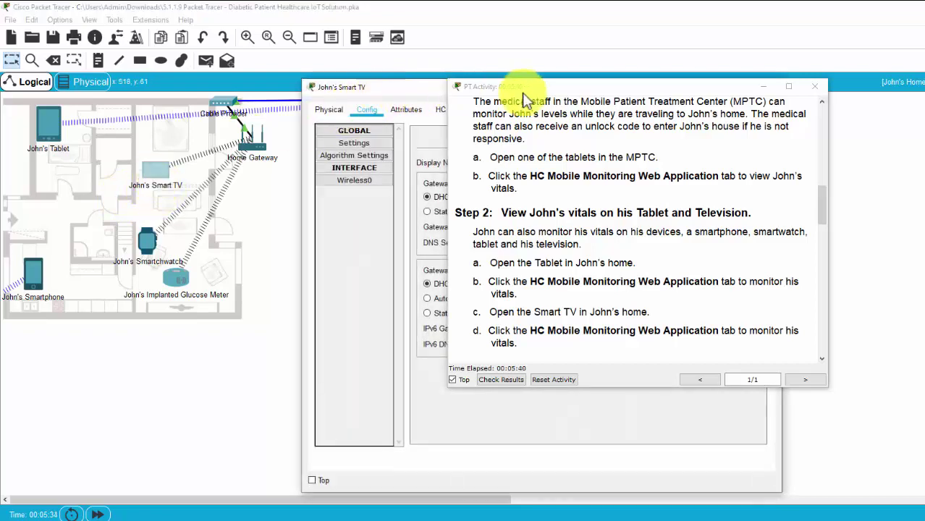
{"action": "left_click", "coordinate": [763, 86]}
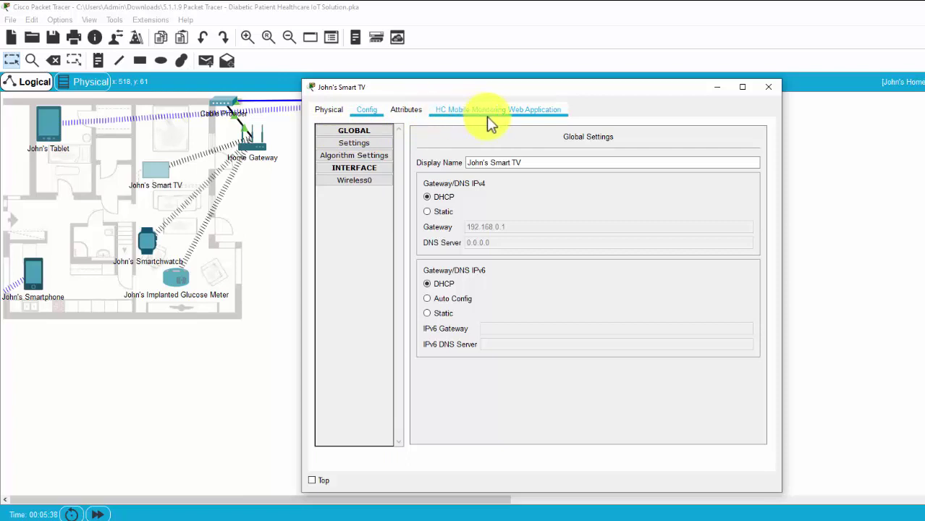
{"action": "left_click", "coordinate": [532, 110]}
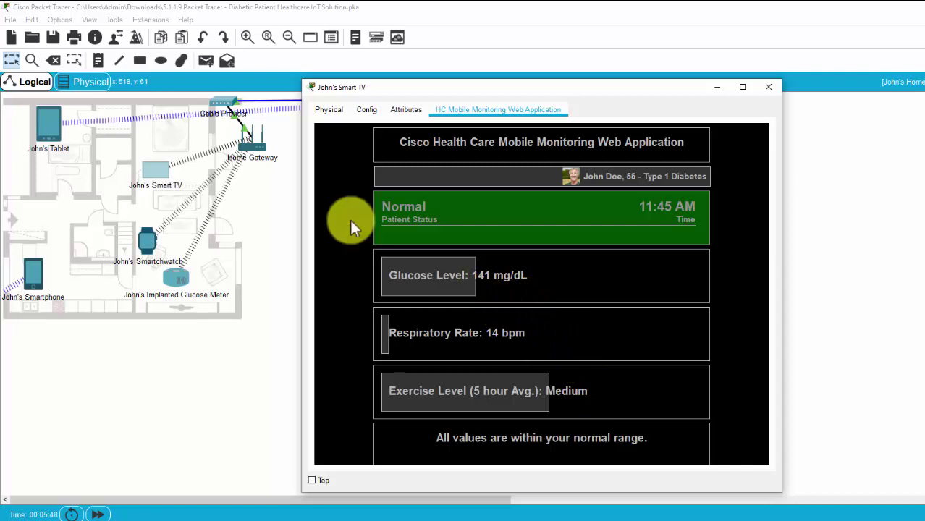
{"action": "left_click", "coordinate": [186, 21]}
{"action": "left_click", "coordinate": [195, 75]}
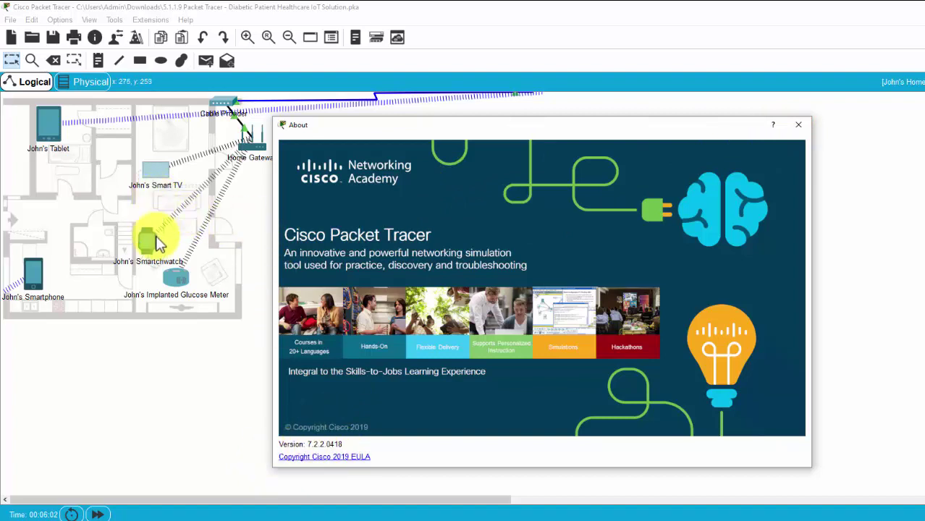
View the vitals on the Smart TV again, then close both the Smart TV window and the About dialog.
{"action": "left_click", "coordinate": [154, 169]}
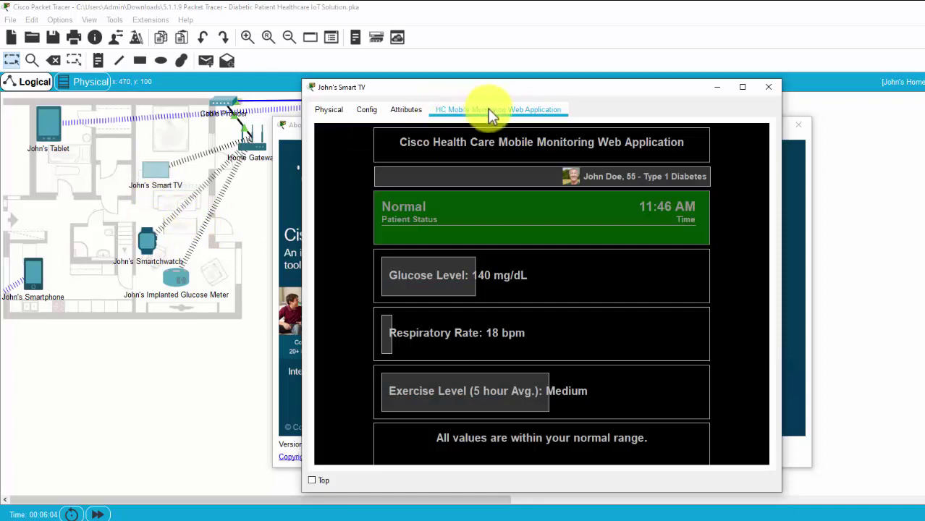
{"action": "left_click", "coordinate": [759, 91]}
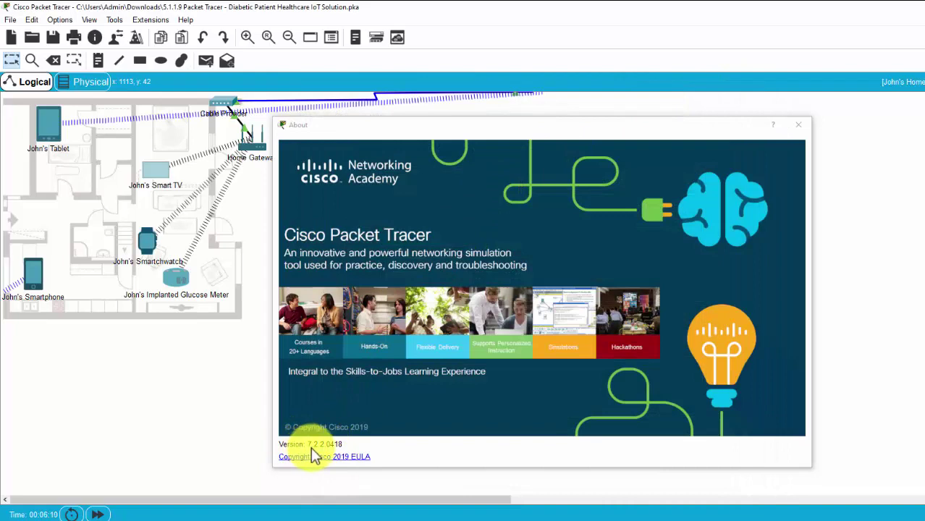
{"action": "left_click", "coordinate": [797, 125]}
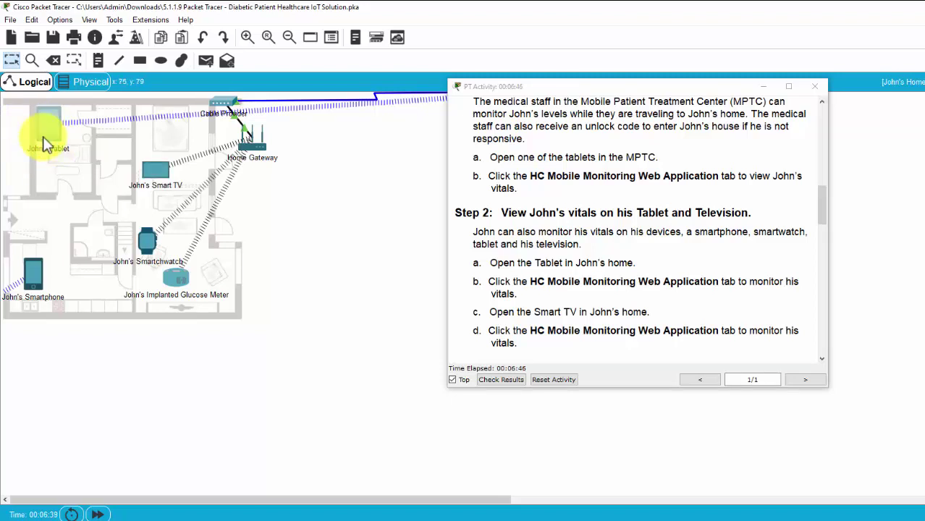
Open the patient's Tablet, move its window to the left, and show the vitals in its monitoring app.
{"action": "left_click", "coordinate": [44, 139]}
{"action": "left_click_drag", "start_coordinate": [392, 97], "coordinate": [128, 99]}
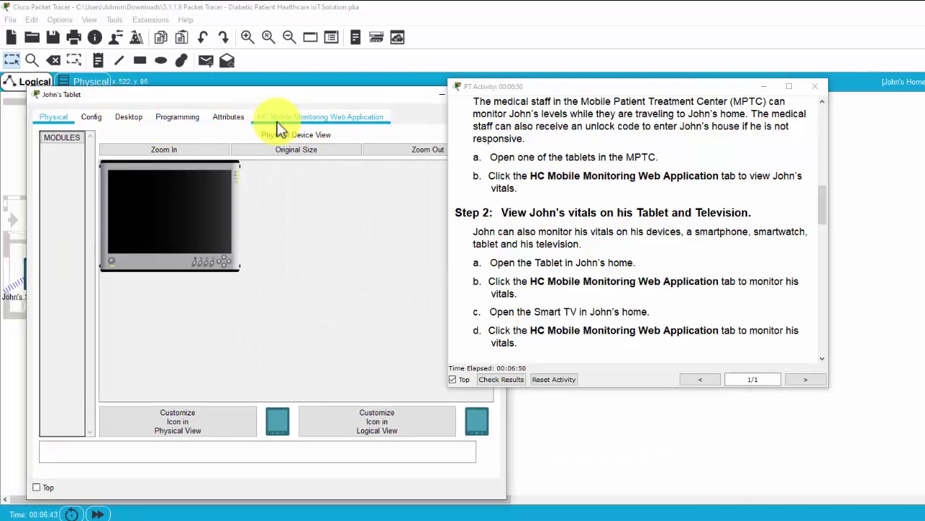
{"action": "left_click", "coordinate": [321, 120]}
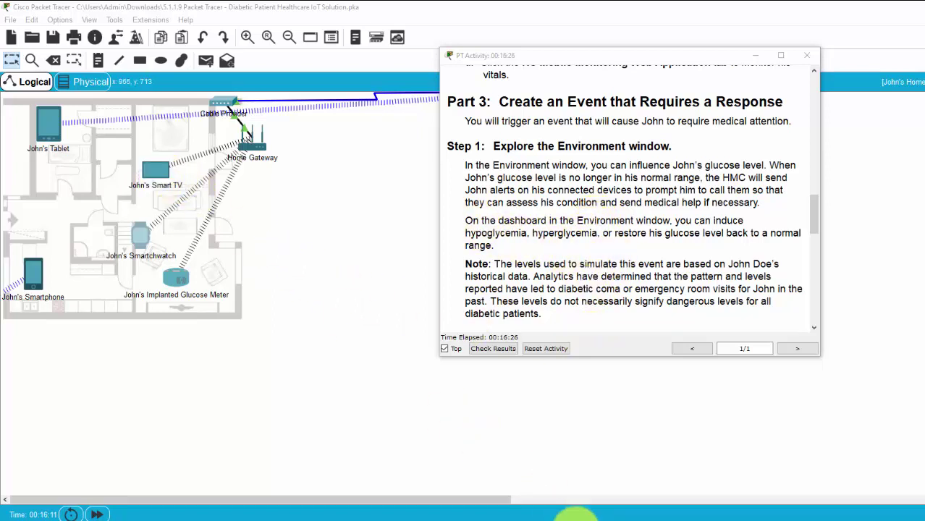
Bring the Environment dashboard onto the workspace, enlarge it to reveal all condition buttons, and move it up.
{"action": "mouse_move", "coordinate": [706, 512]}
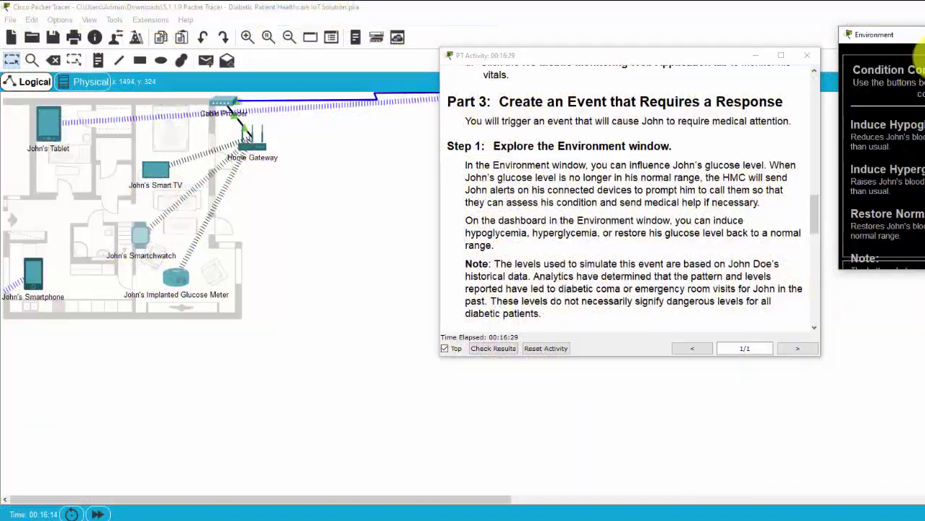
{"action": "left_click_drag", "start_coordinate": [906, 34], "coordinate": [265, 126]}
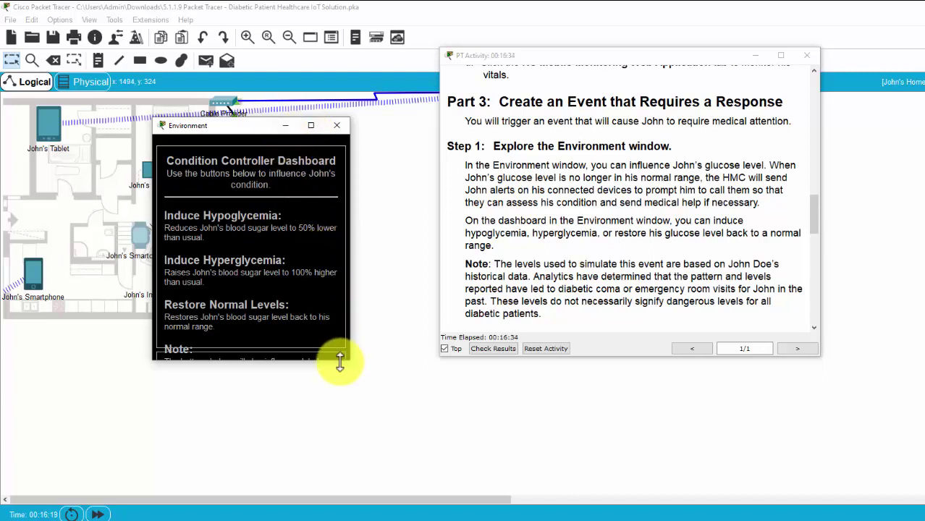
{"action": "left_click_drag", "start_coordinate": [337, 362], "coordinate": [332, 456]}
{"action": "left_click_drag", "start_coordinate": [350, 334], "coordinate": [430, 290]}
{"action": "left_click_drag", "start_coordinate": [153, 253], "coordinate": [20, 253]}
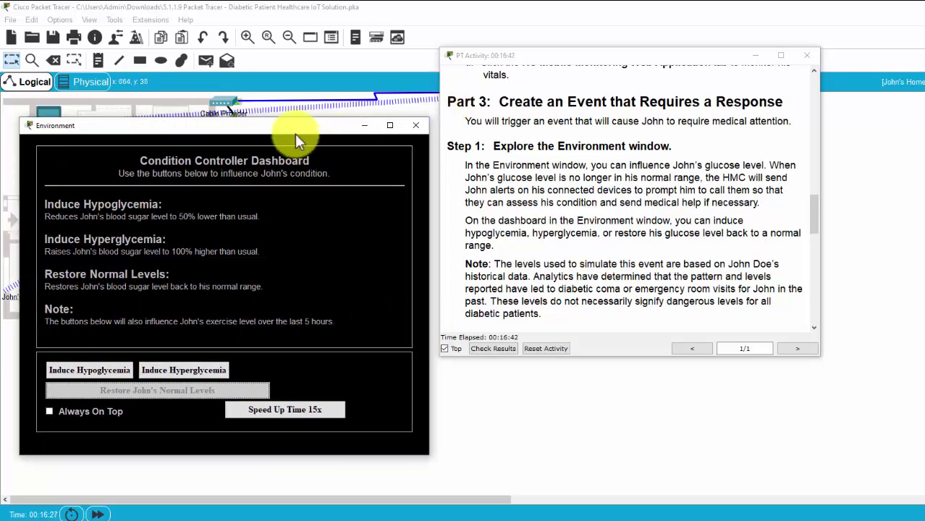
{"action": "left_click_drag", "start_coordinate": [295, 131], "coordinate": [300, 57]}
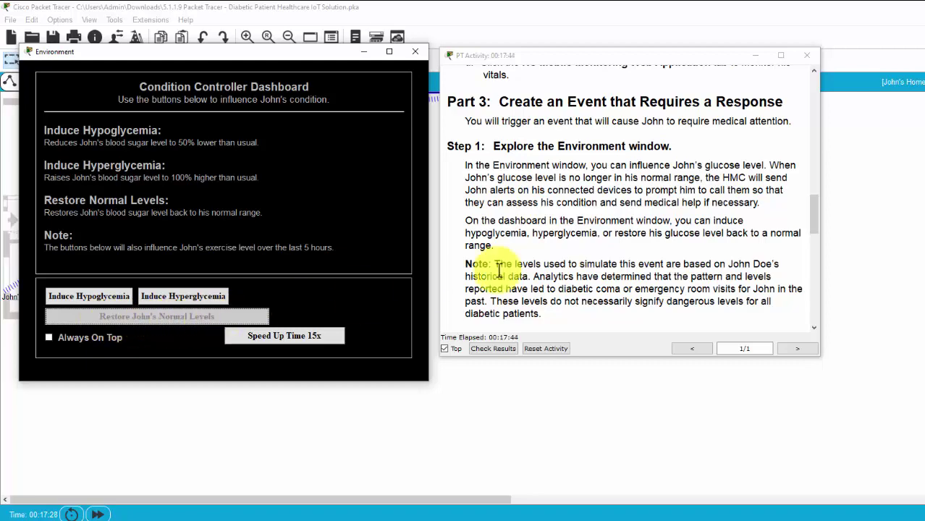
Scroll the instructions to Step 2, set the dashboard aside, and display the Smartwatch's sensor face (18 bpm, Medium).
{"action": "scroll", "coordinate": [544, 265], "scroll_direction": "down", "scroll_amount": 2}
{"action": "scroll", "coordinate": [547, 265], "scroll_direction": "down", "scroll_amount": 4}
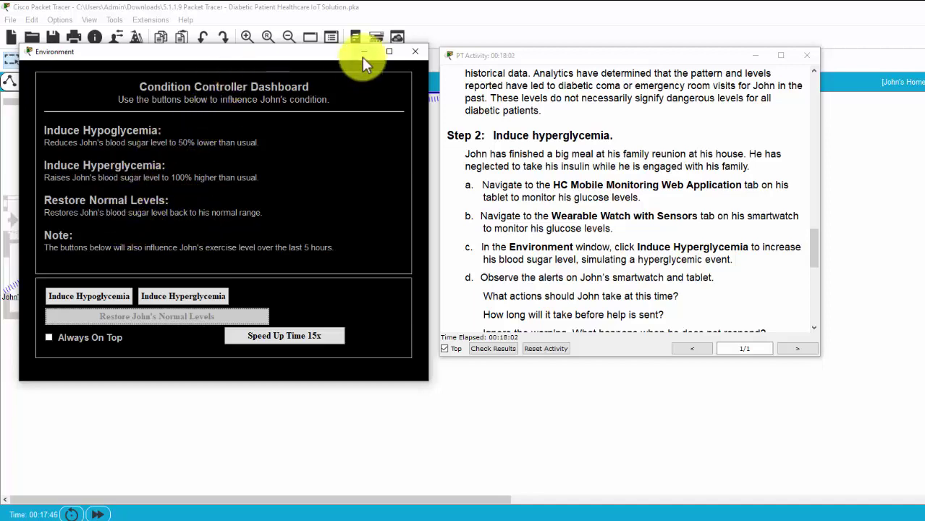
{"action": "left_click_drag", "start_coordinate": [299, 51], "coordinate": [865, 228]}
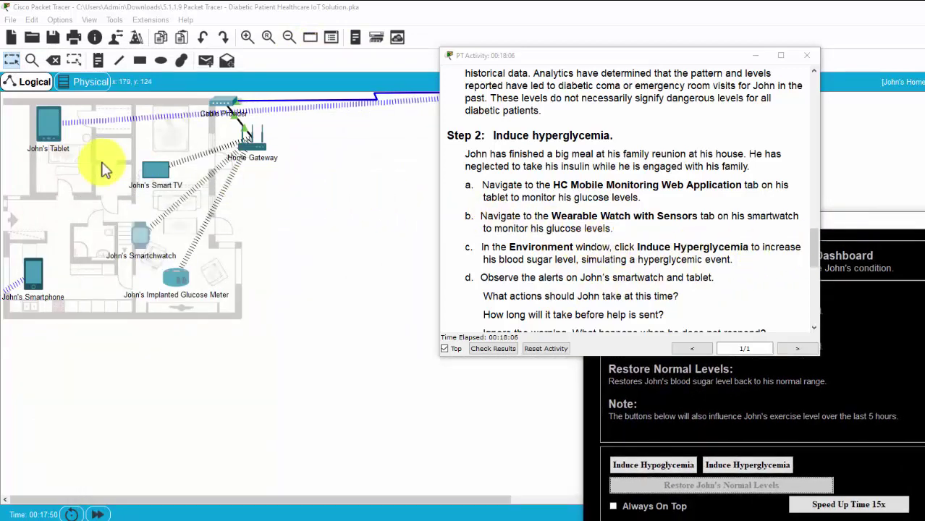
{"action": "left_click", "coordinate": [143, 239]}
{"action": "left_click_drag", "start_coordinate": [400, 85], "coordinate": [83, 78]}
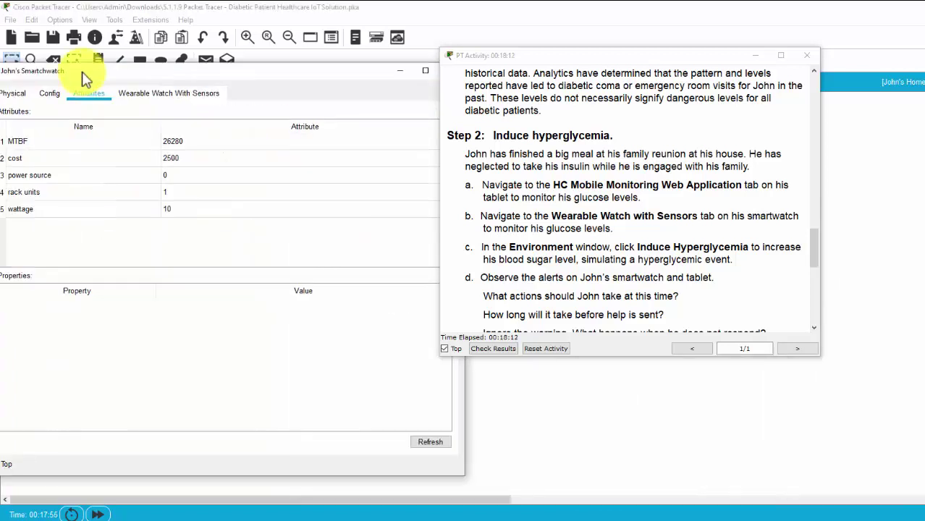
{"action": "left_click", "coordinate": [163, 95]}
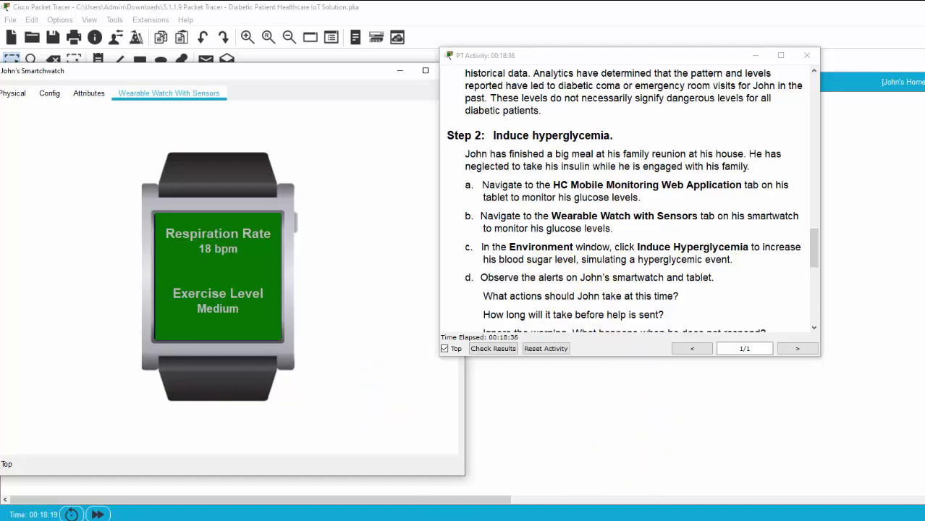
Trigger Induce Hyperglycemia on the Environment dashboard and view the Smartwatch's very-HIGH glucose warning.
{"action": "left_click", "coordinate": [648, 512]}
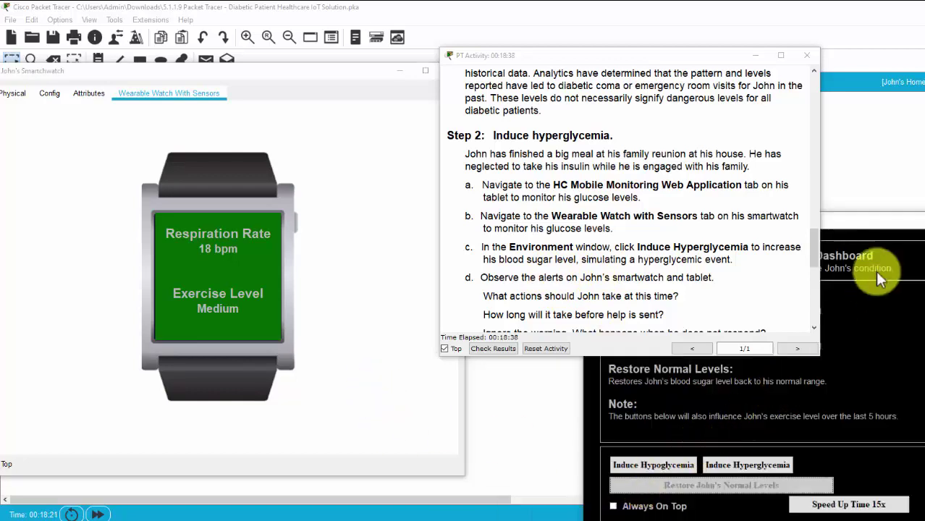
{"action": "left_click_drag", "start_coordinate": [889, 227], "coordinate": [299, 104]}
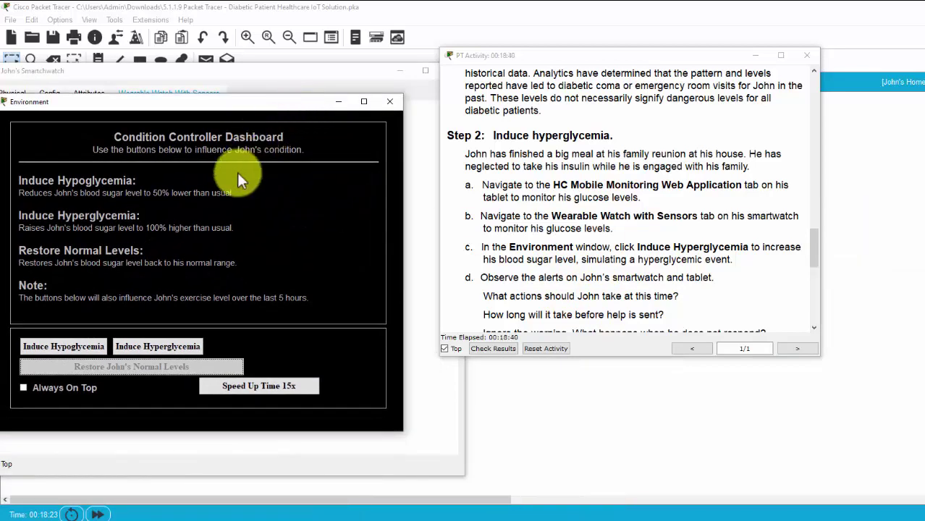
{"action": "left_click", "coordinate": [152, 348]}
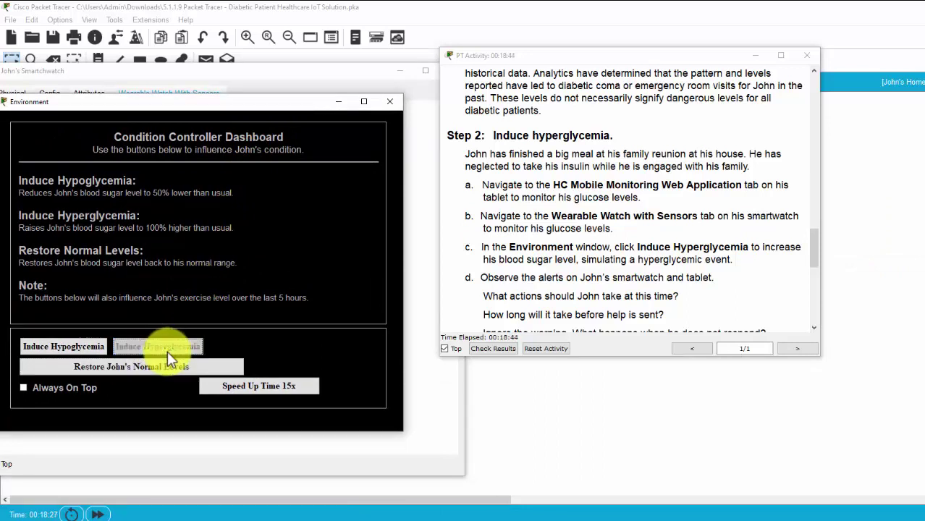
{"action": "left_click", "coordinate": [338, 102]}
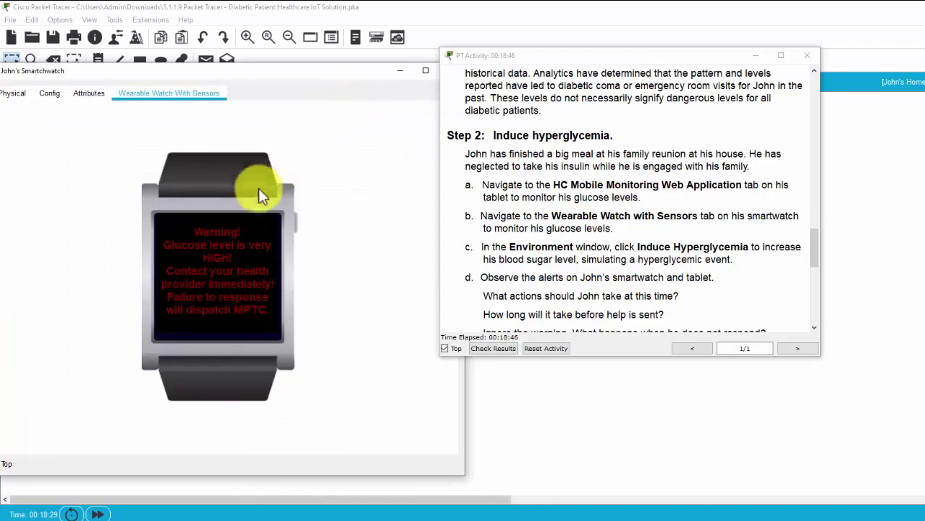
{"action": "left_click_drag", "start_coordinate": [80, 70], "coordinate": [92, 65]}
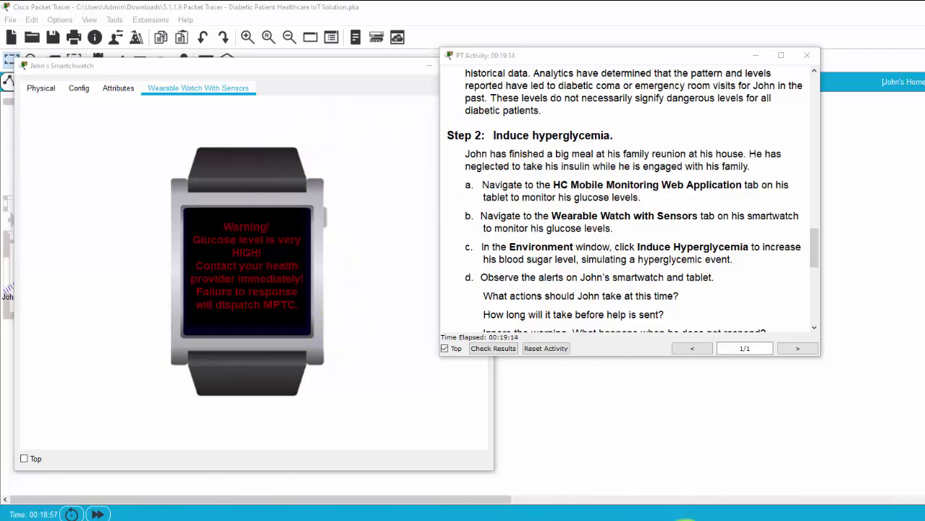
Restore normal glucose levels, induce hypoglycemia to see the low-glucose alert, then restore normal levels again.
{"action": "left_click", "coordinate": [663, 514]}
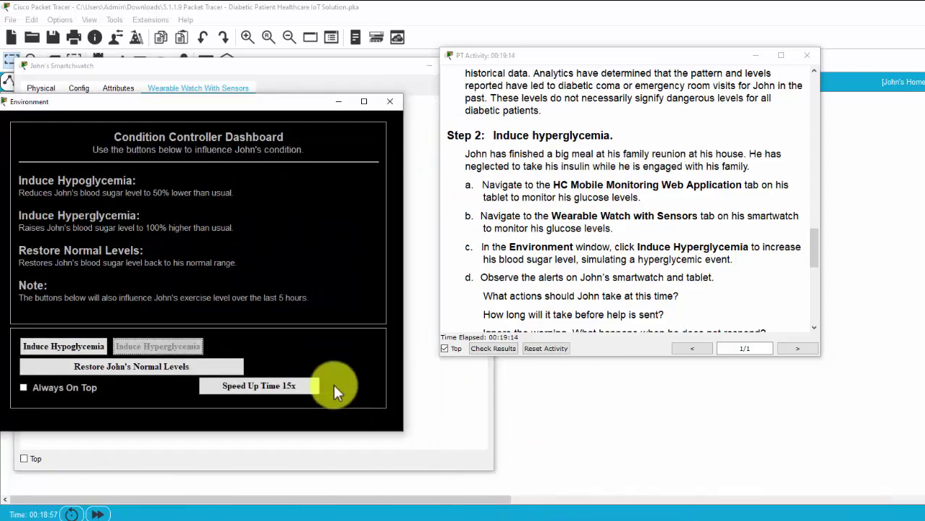
{"action": "left_click", "coordinate": [156, 367]}
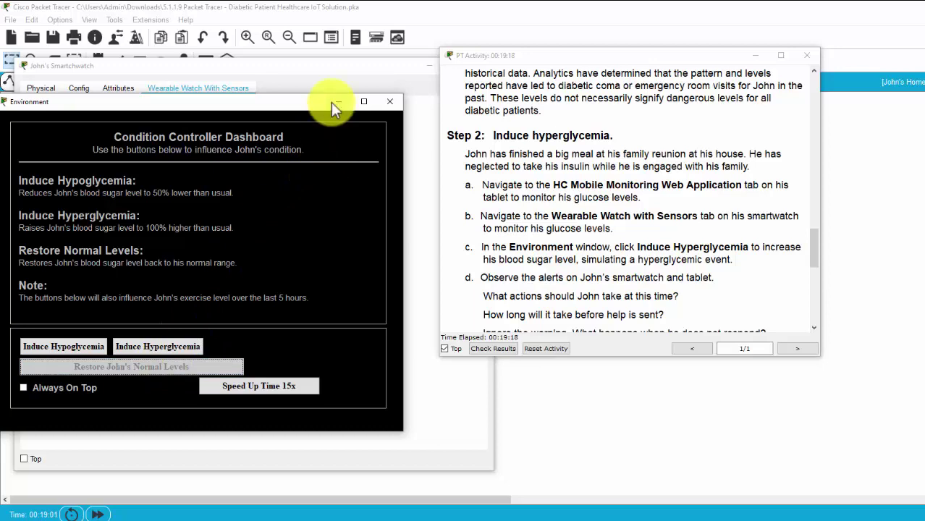
{"action": "left_click_drag", "start_coordinate": [250, 103], "coordinate": [647, 221]}
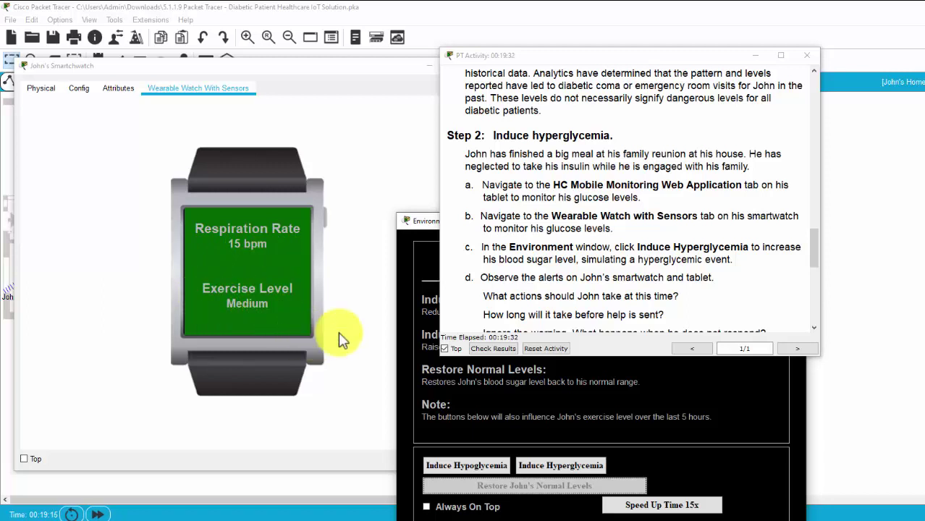
{"action": "left_click", "coordinate": [484, 467]}
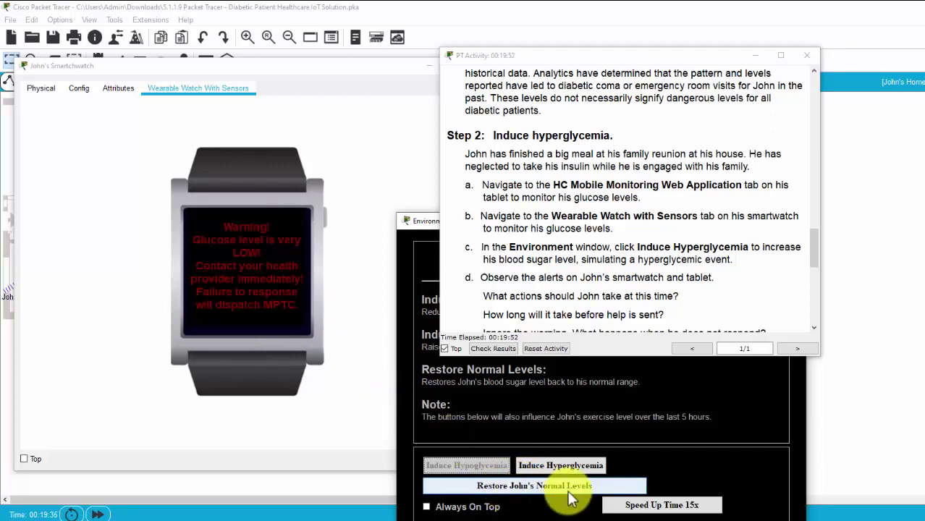
{"action": "left_click", "coordinate": [591, 494]}
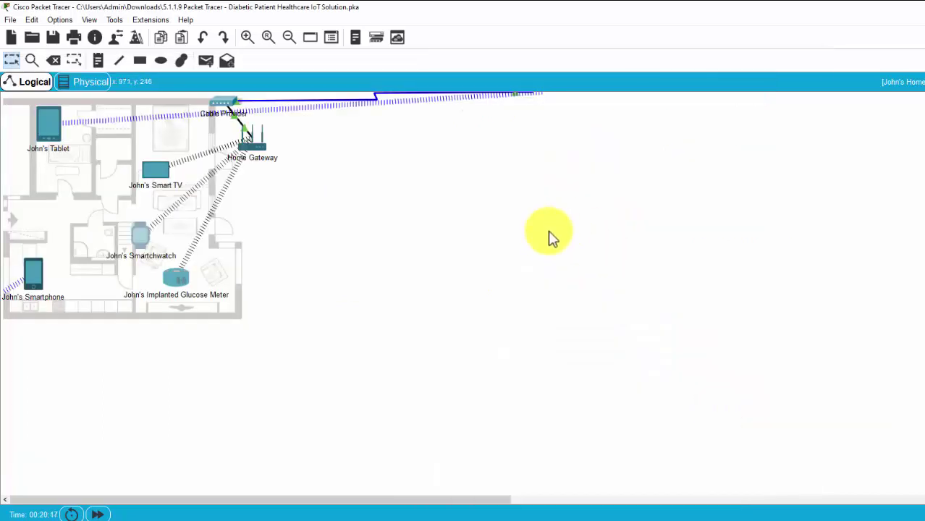
From the Root view, look inside John's Home, then return to the top-level network.
{"action": "left_click", "coordinate": [918, 82]}
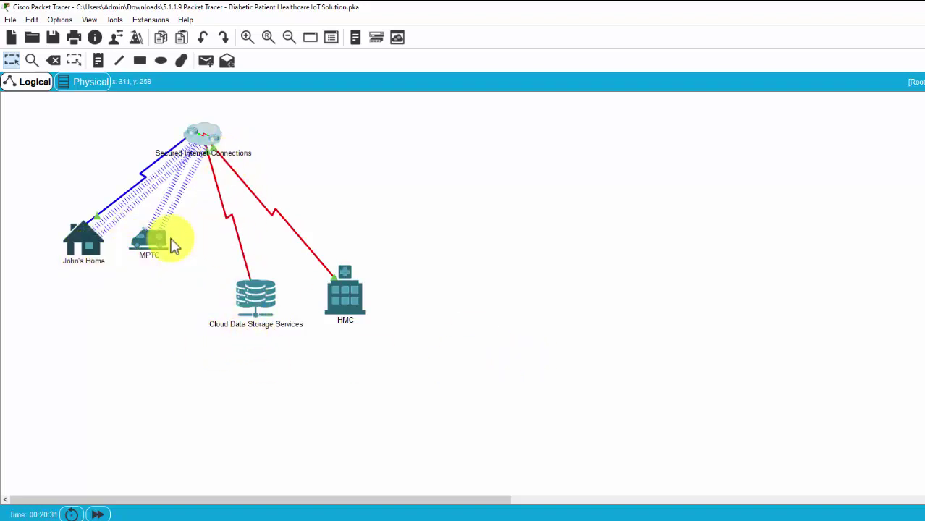
{"action": "left_click", "coordinate": [87, 243]}
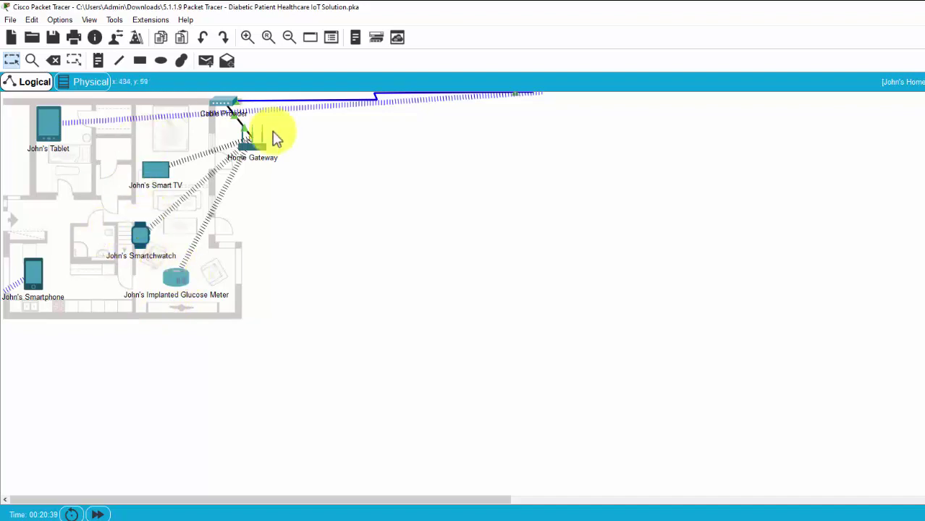
{"action": "left_click", "coordinate": [914, 82]}
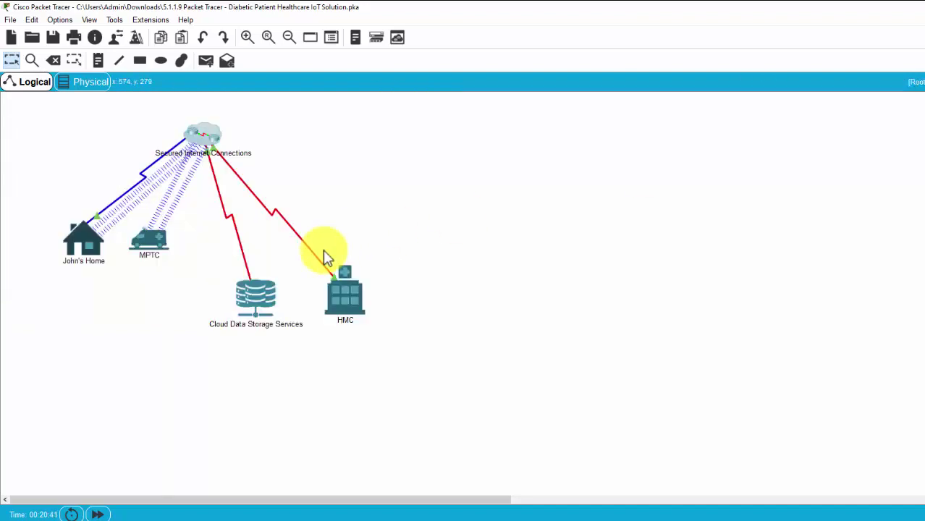